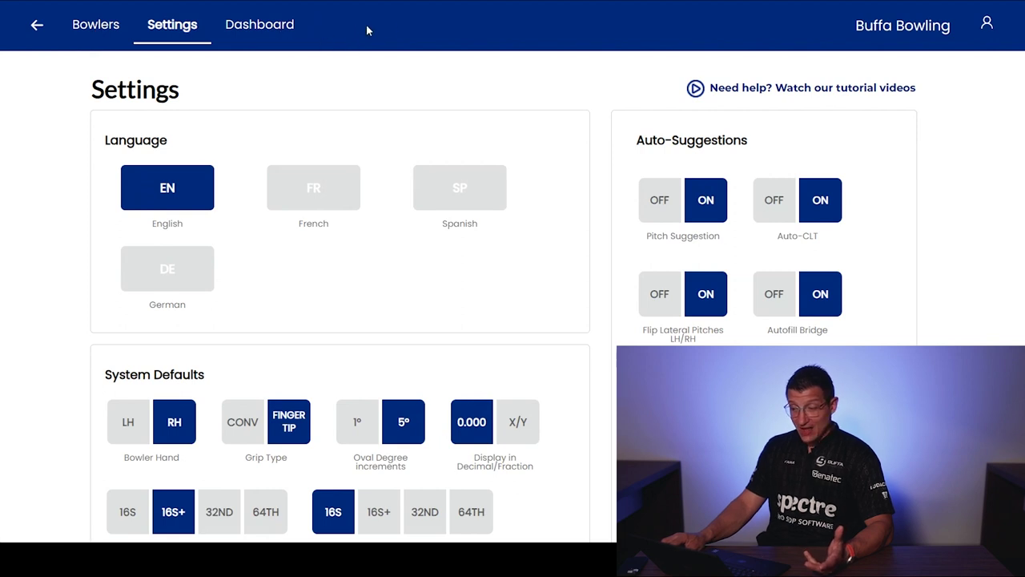
{"action": "scroll", "coordinate": [409, 75], "scroll_direction": "down", "scroll_amount": 7}
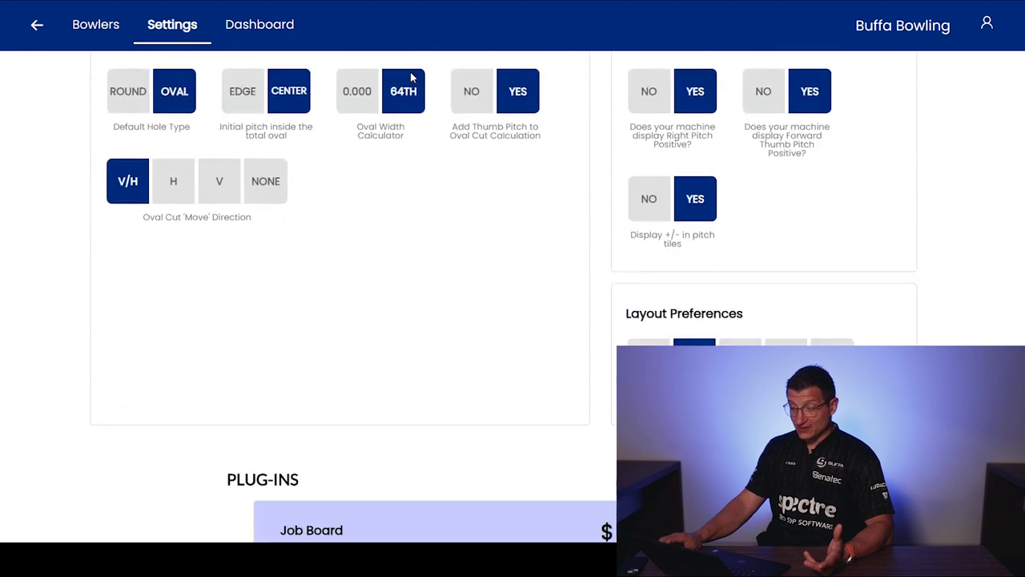
{"action": "scroll", "coordinate": [411, 76], "scroll_direction": "down", "scroll_amount": 4}
{"action": "scroll", "coordinate": [411, 75], "scroll_direction": "down", "scroll_amount": 1}
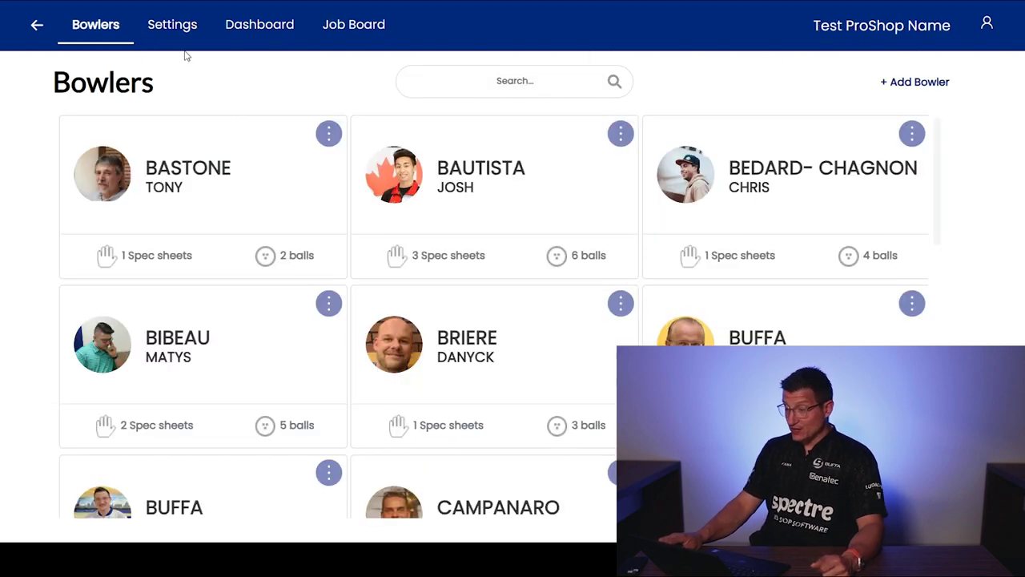
Step: Go from Settings to the shop's My Account page showing the active PRO membership tier
{"action": "left_click", "coordinate": [173, 26]}
{"action": "scroll", "coordinate": [270, 122], "scroll_direction": "down", "scroll_amount": 15}
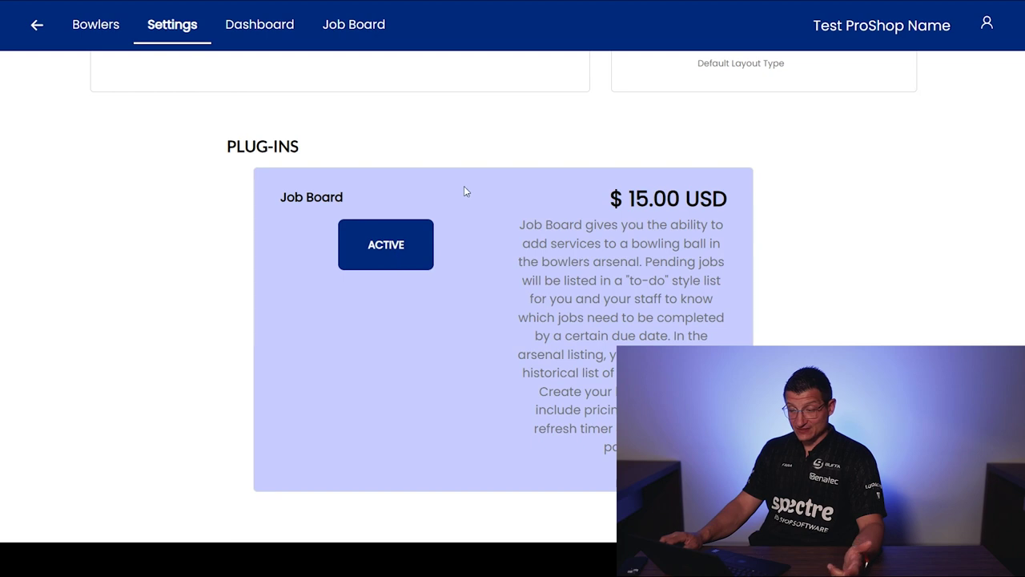
{"action": "left_click", "coordinate": [865, 32]}
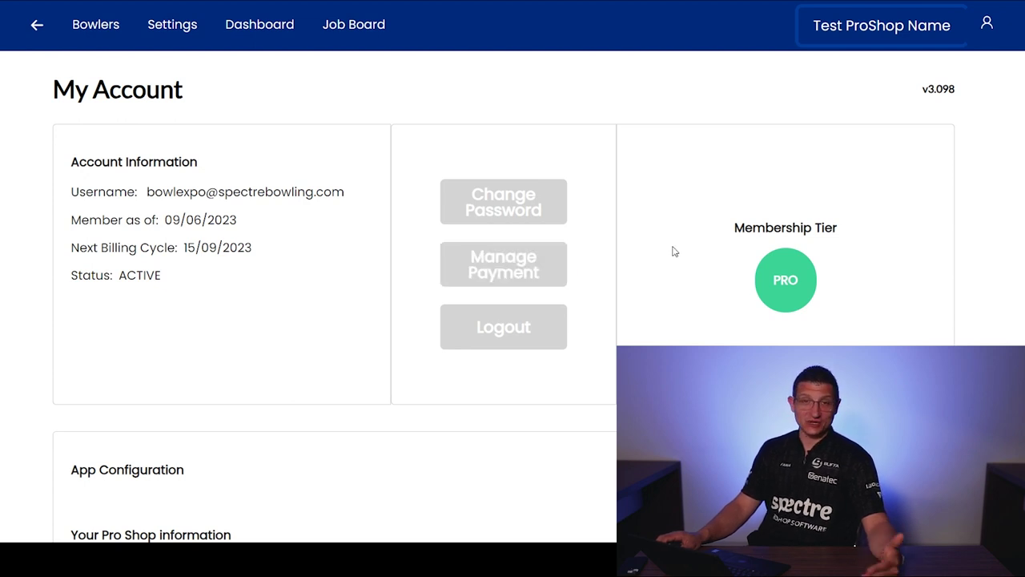
{"action": "scroll", "coordinate": [655, 257], "scroll_direction": "down", "scroll_amount": 5}
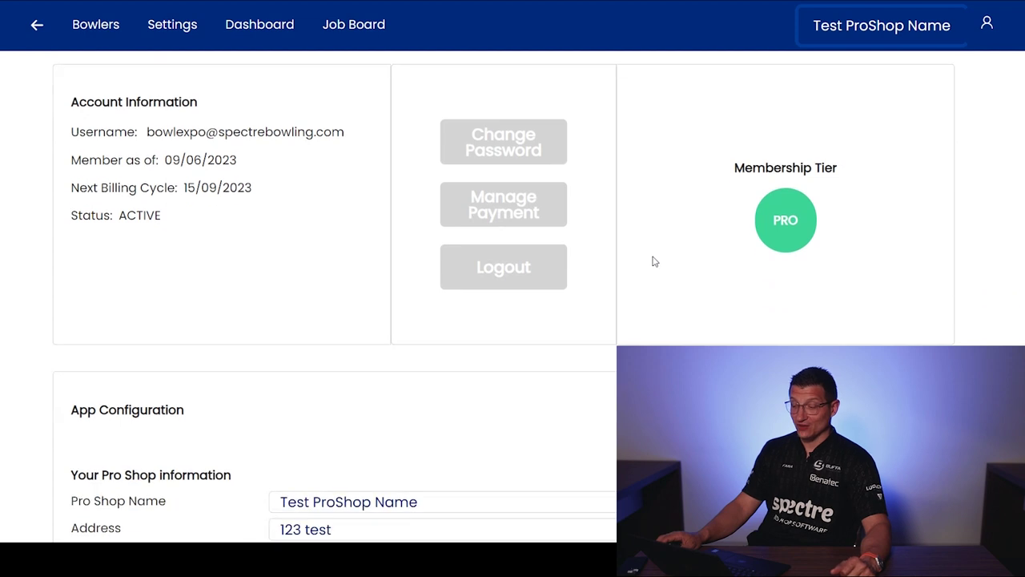
{"action": "scroll", "coordinate": [641, 200], "scroll_direction": "up", "scroll_amount": 5}
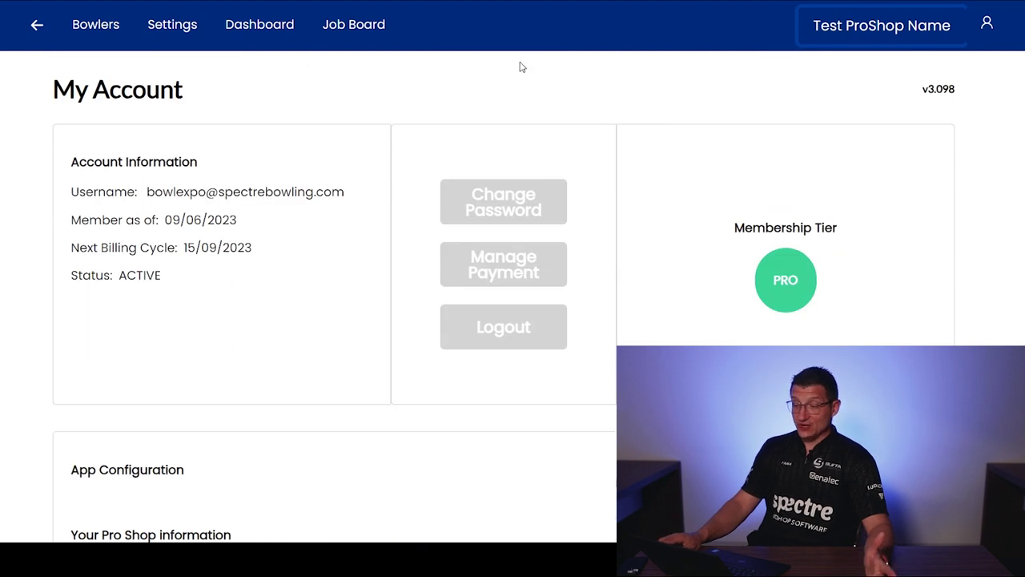
{"action": "left_click", "coordinate": [178, 29]}
{"action": "scroll", "coordinate": [277, 128], "scroll_direction": "down", "scroll_amount": 1}
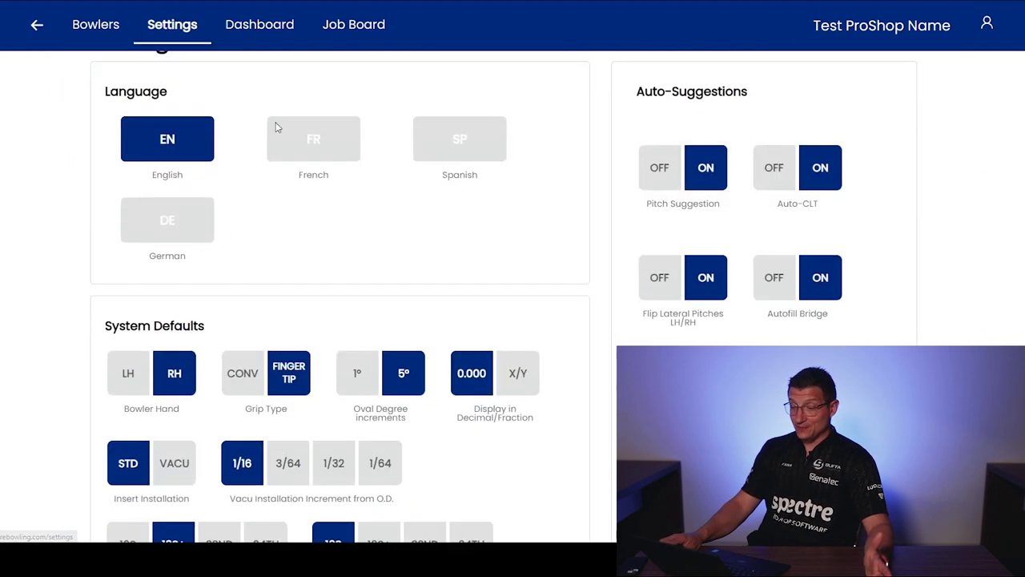
{"action": "scroll", "coordinate": [289, 201], "scroll_direction": "down", "scroll_amount": 15}
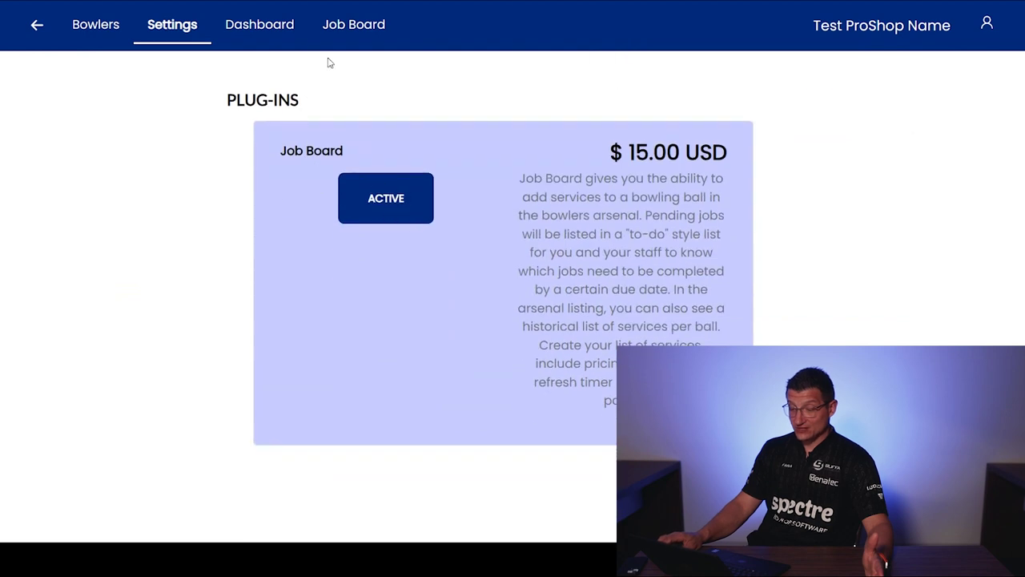
{"action": "left_click", "coordinate": [882, 36]}
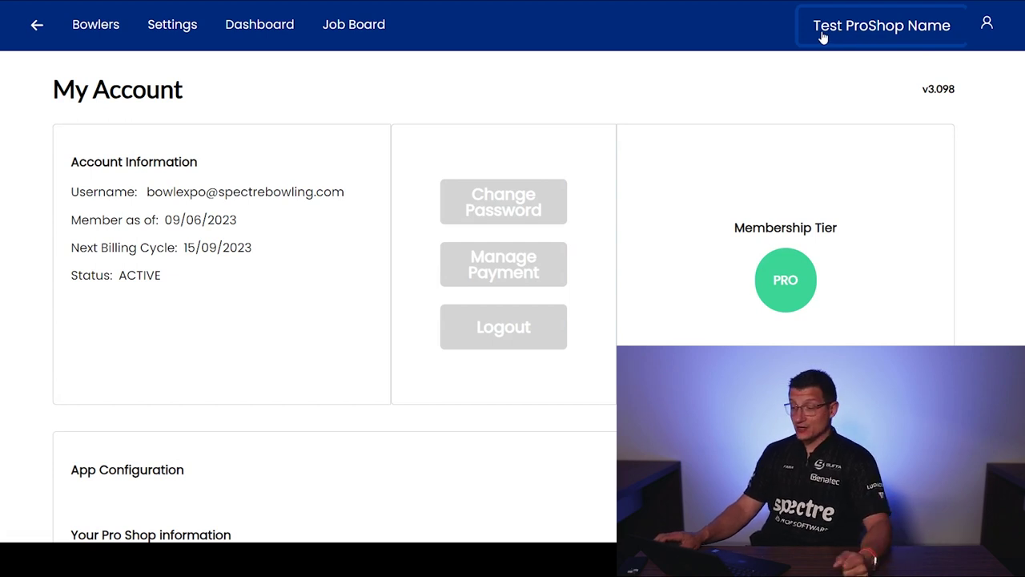
Step: Turn Include Price ON in the Job Board Preferences of the Plug-ins panel
{"action": "scroll", "coordinate": [679, 101], "scroll_direction": "down", "scroll_amount": 10}
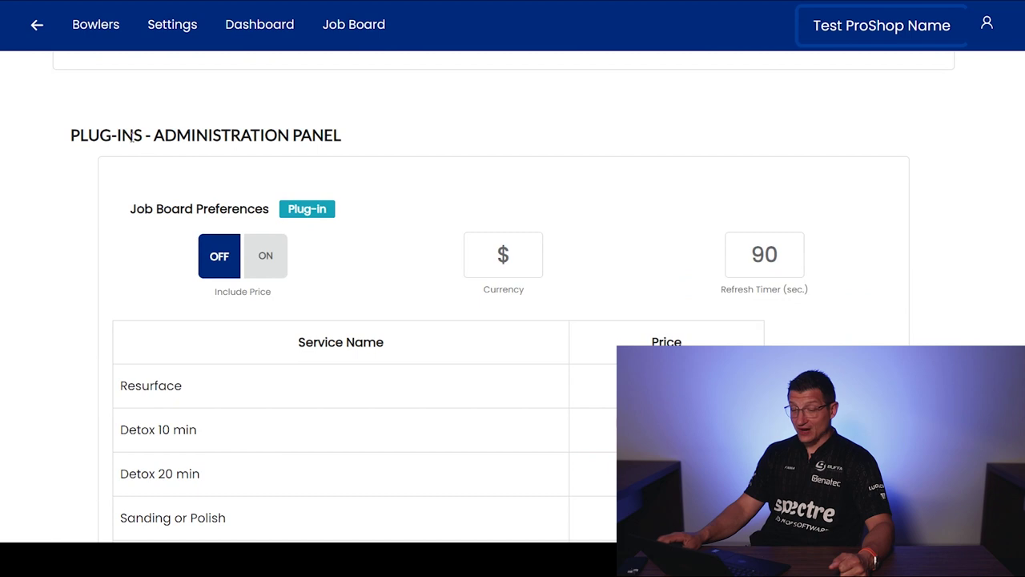
{"action": "left_click_drag", "start_coordinate": [71, 134], "coordinate": [371, 139]}
{"action": "left_click", "coordinate": [253, 136]}
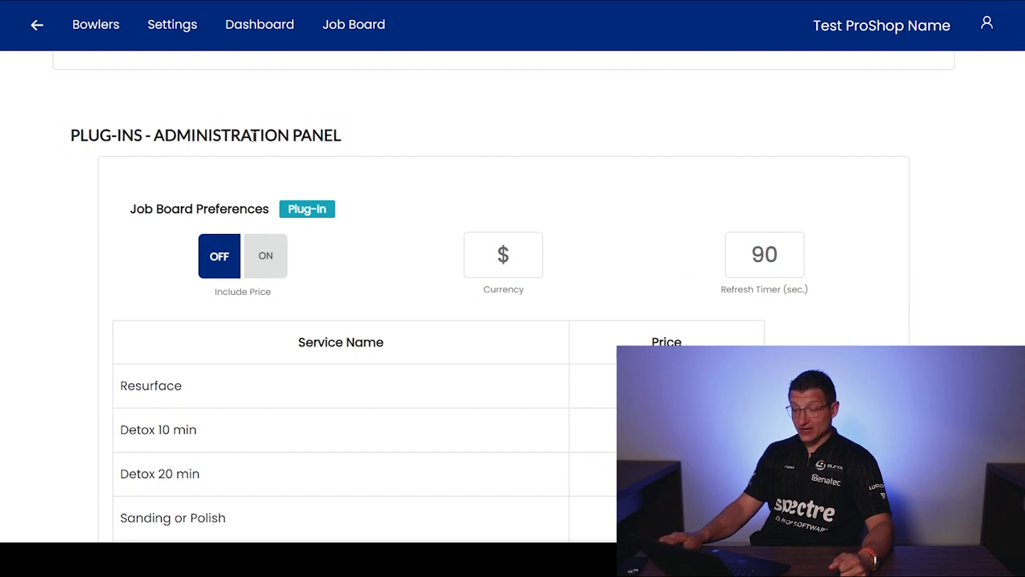
{"action": "scroll", "coordinate": [267, 154], "scroll_direction": "down", "scroll_amount": 1}
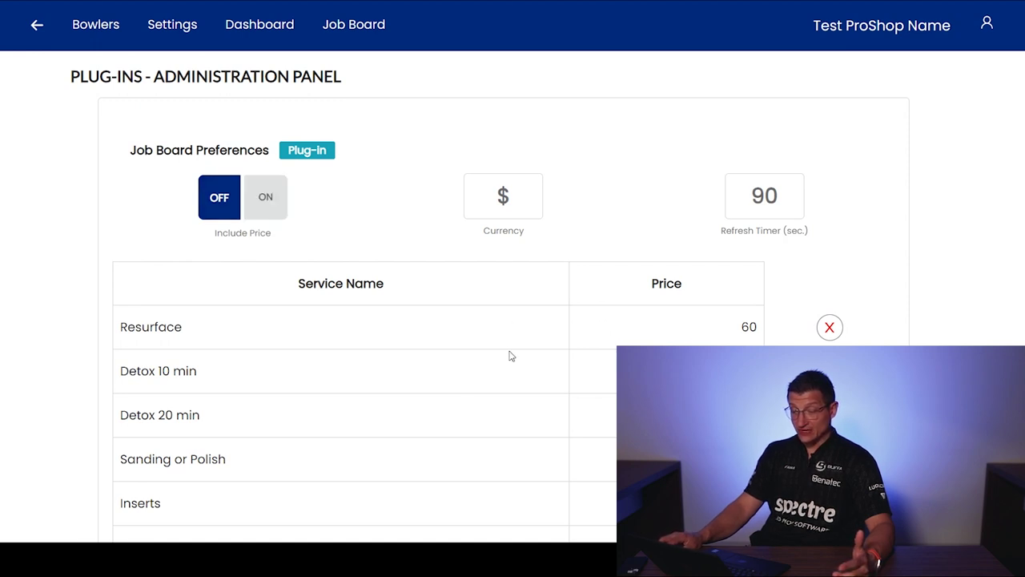
{"action": "left_click", "coordinate": [268, 206]}
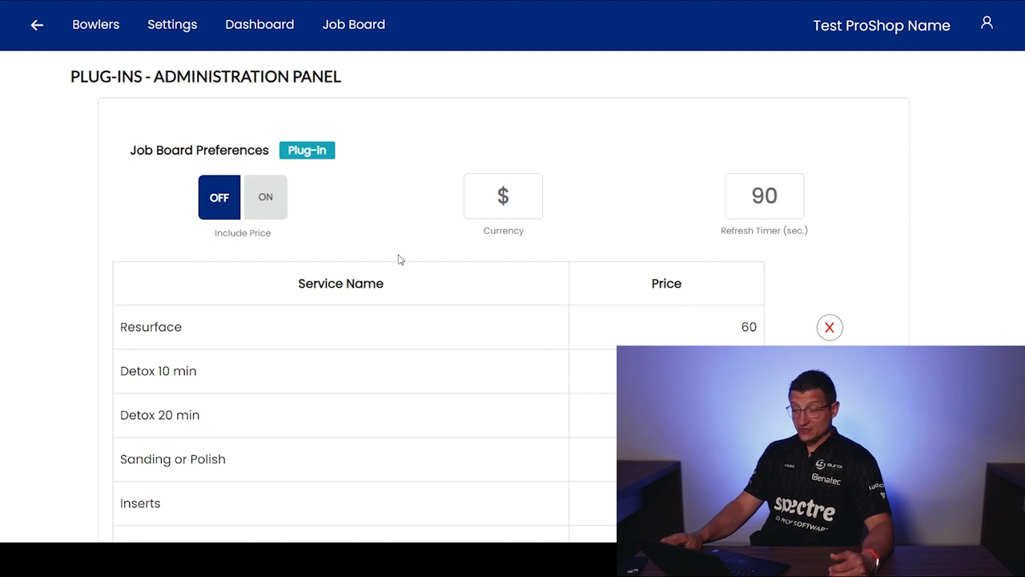
Step: Try $CAD as the Job Board currency, then revert it to plain $
{"action": "left_click", "coordinate": [483, 199]}
{"action": "double_click", "coordinate": [483, 199]}
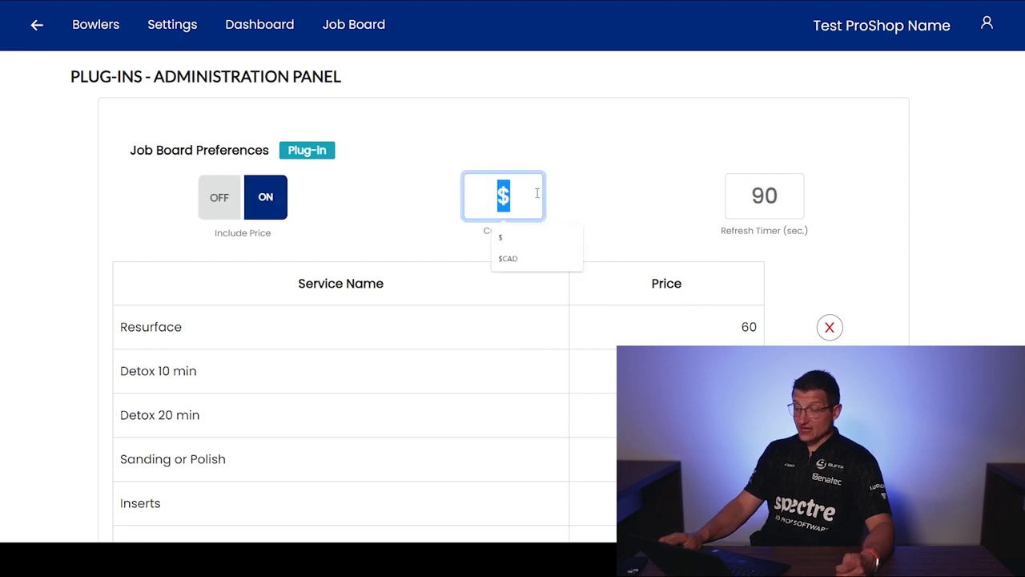
{"action": "double_click", "coordinate": [518, 194]}
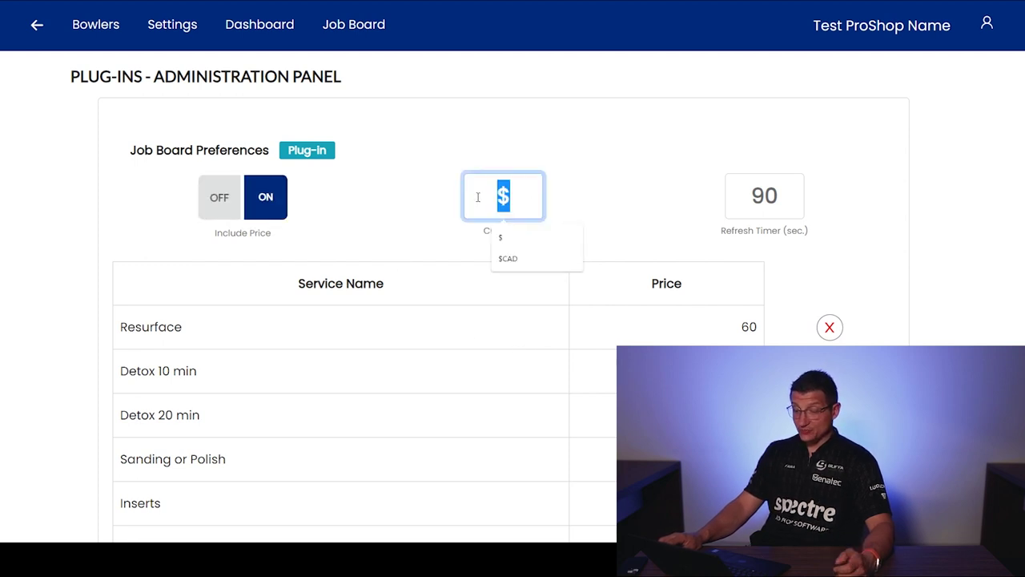
{"action": "left_click", "coordinate": [529, 265]}
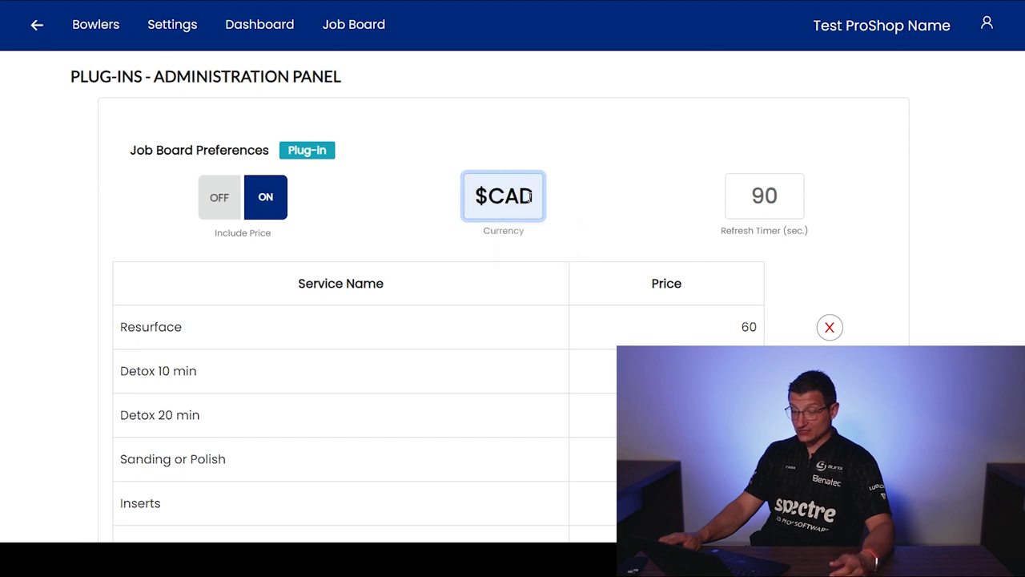
{"action": "key", "text": "BackSpace"}
{"action": "key", "text": "BackSpace"}
{"action": "key", "text": "BackSpace"}
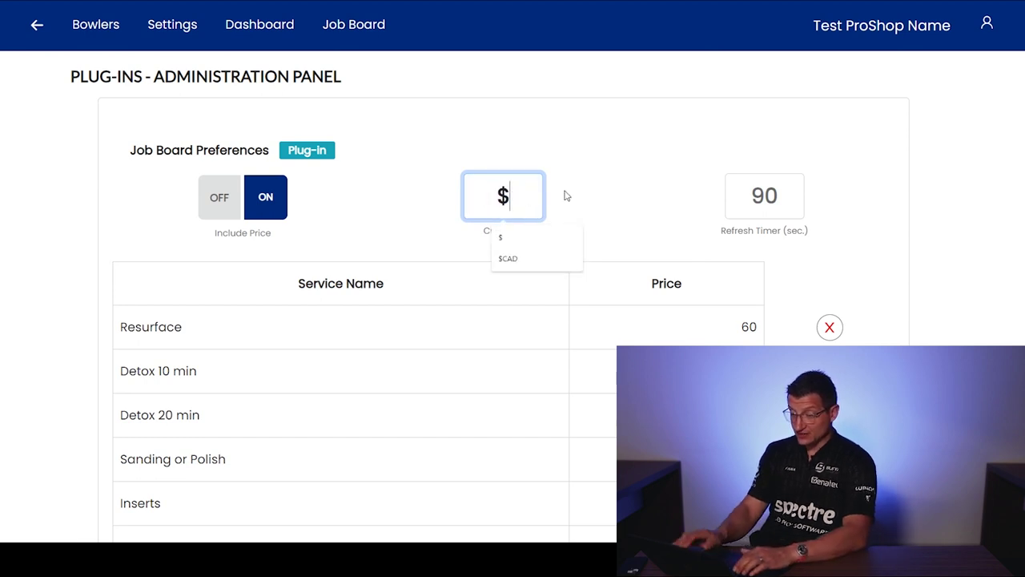
{"action": "left_click", "coordinate": [567, 195]}
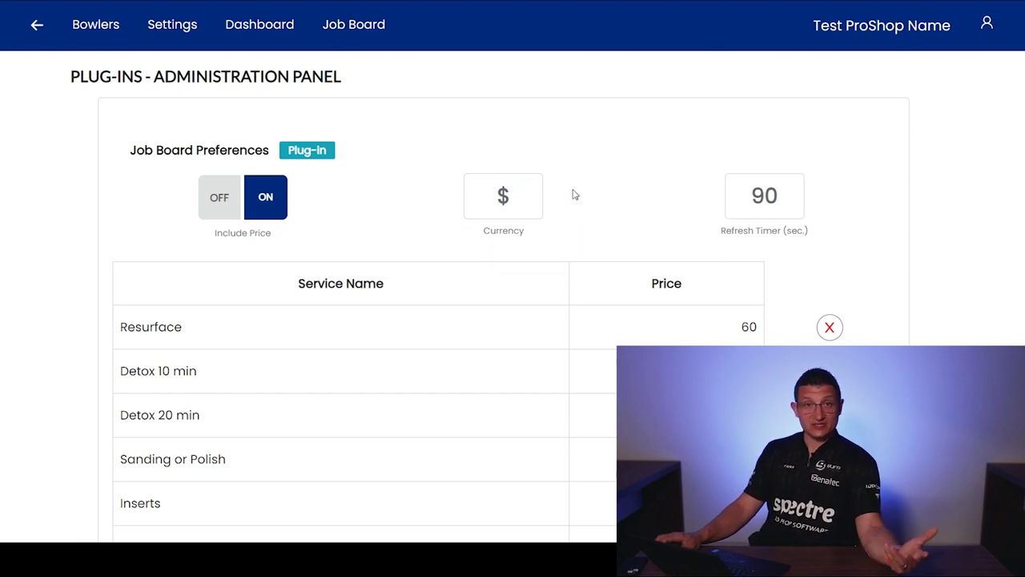
{"action": "left_click", "coordinate": [531, 193]}
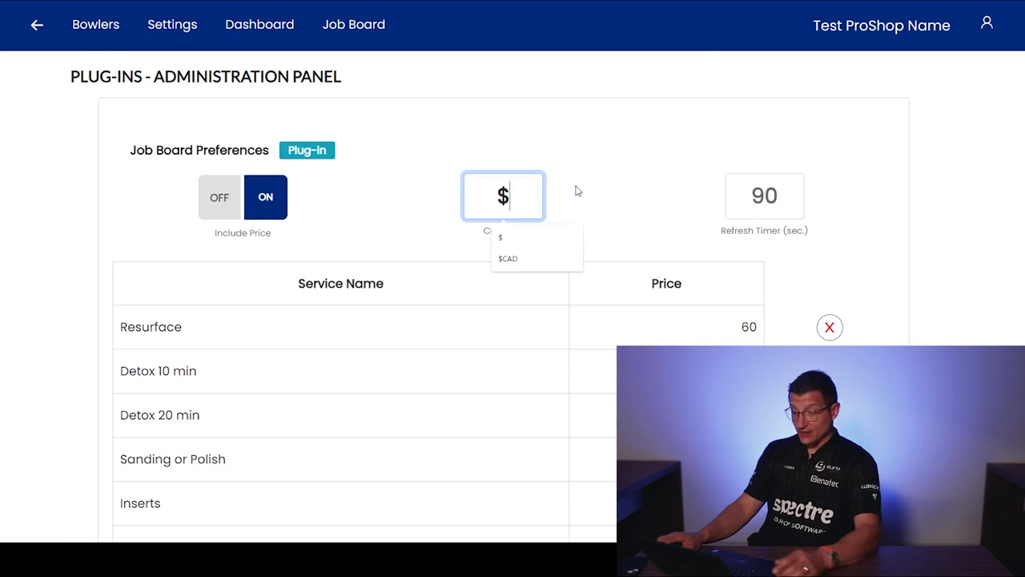
{"action": "type", "text": "$"}
{"action": "key", "text": "BackSpace"}
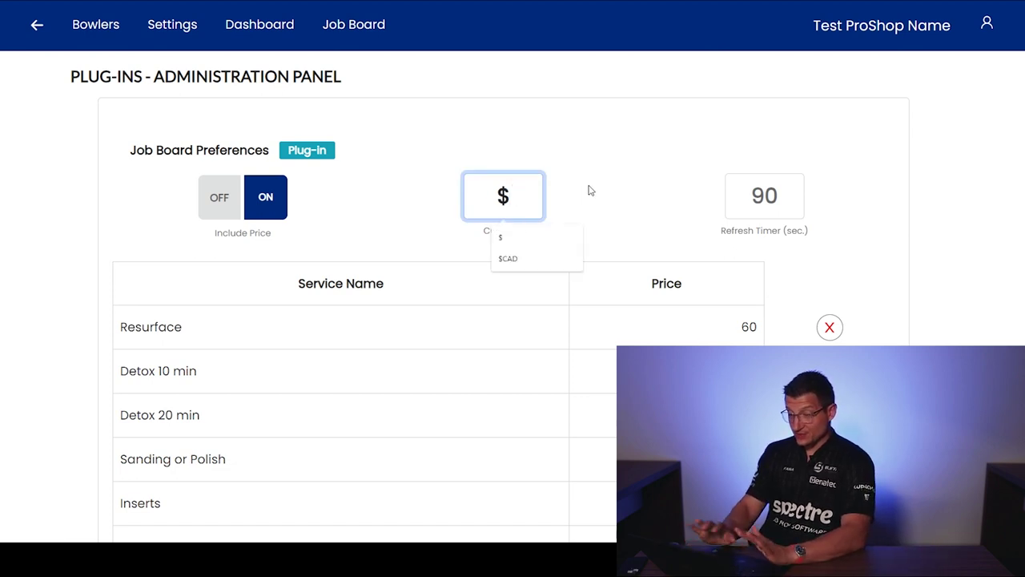
{"action": "left_click", "coordinate": [589, 190]}
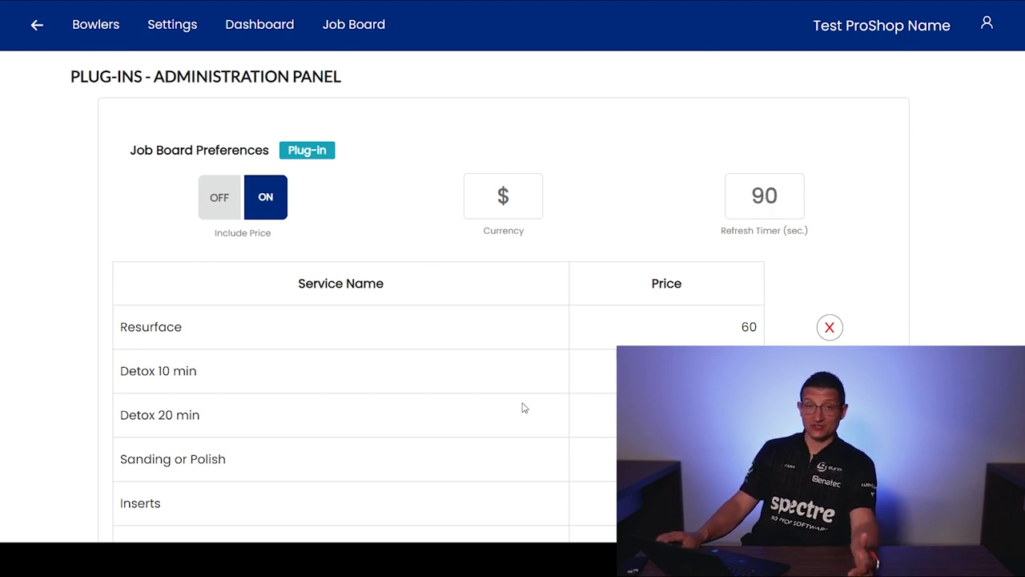
{"action": "scroll", "coordinate": [519, 406], "scroll_direction": "down", "scroll_amount": 3}
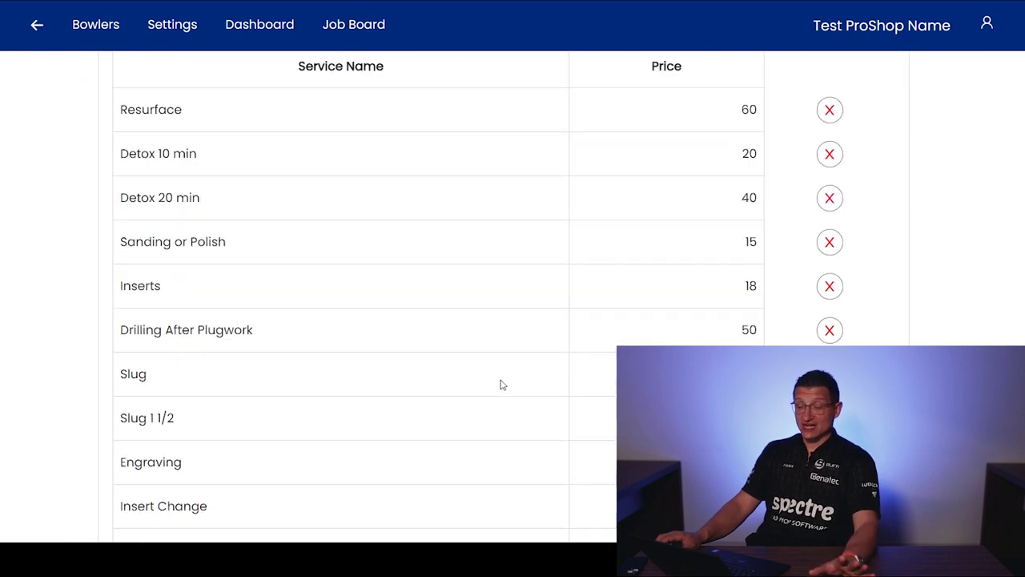
{"action": "scroll", "coordinate": [481, 288], "scroll_direction": "up", "scroll_amount": 1}
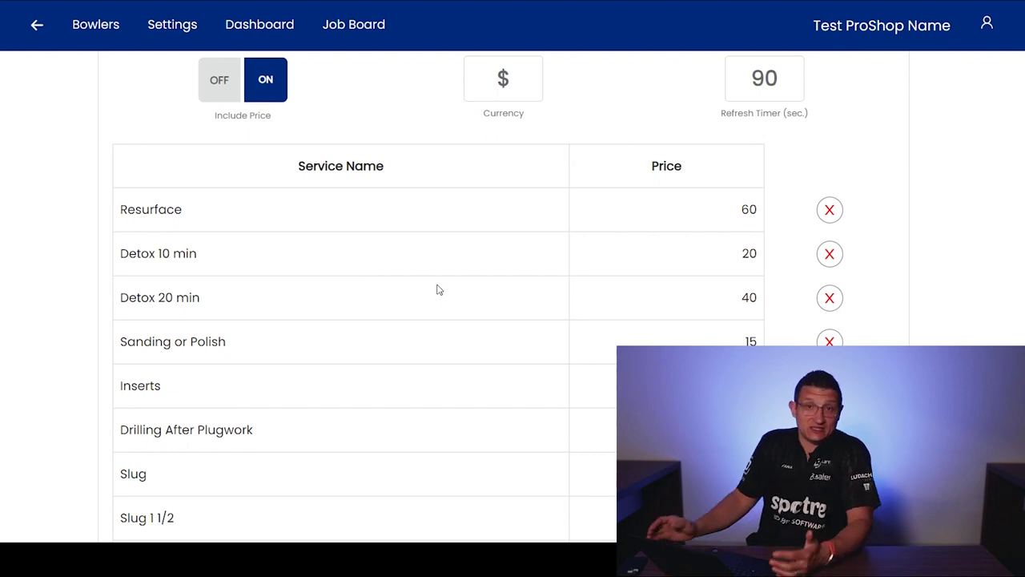
{"action": "scroll", "coordinate": [442, 291], "scroll_direction": "down", "scroll_amount": 7}
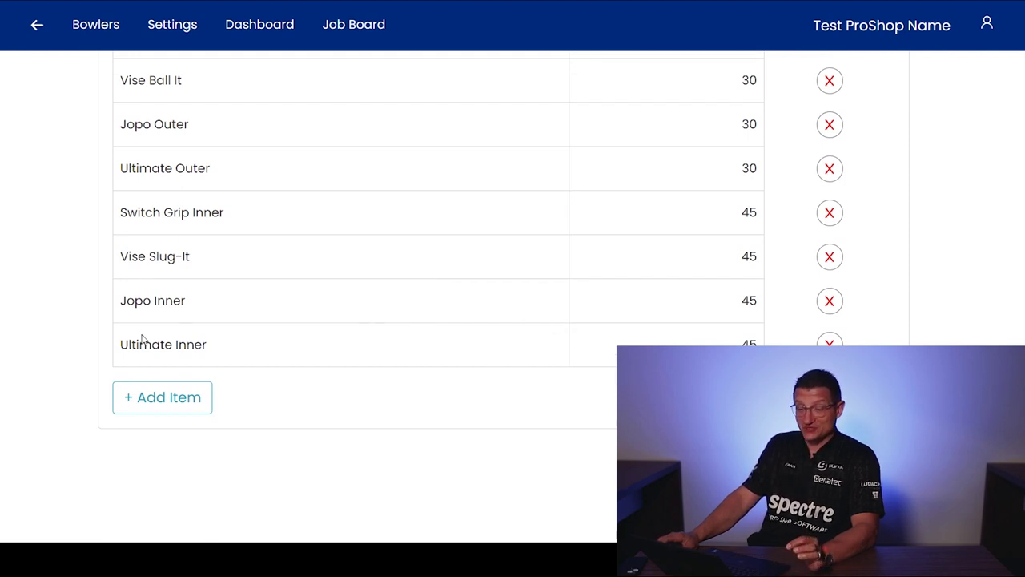
{"action": "left_click", "coordinate": [164, 399]}
Step: Add a 'Plug and Redrill' service priced at 80 to the Job Board list
{"action": "left_click", "coordinate": [469, 265]}
{"action": "type", "text": "Pl"}
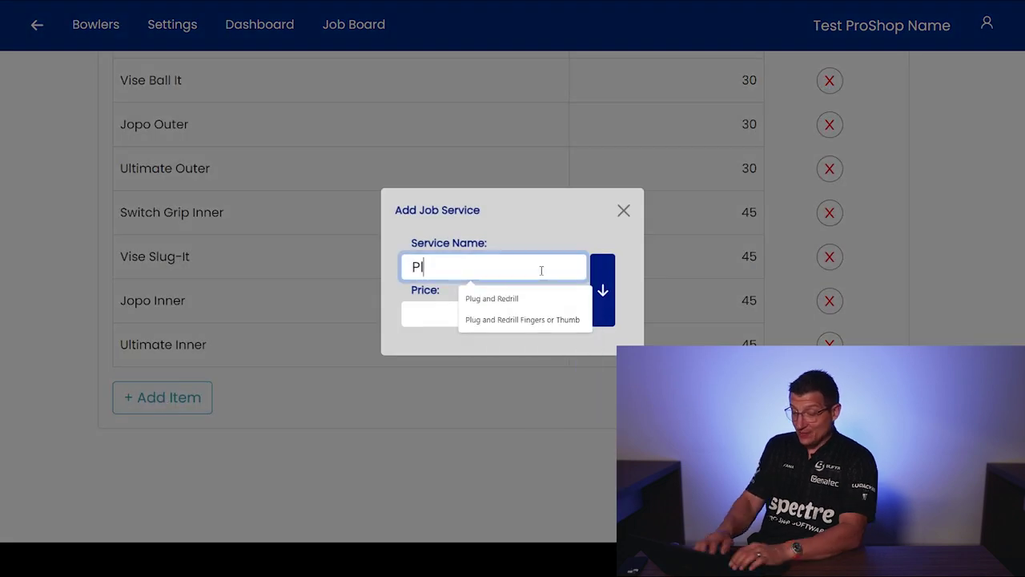
{"action": "type", "text": "ug and Redril"}
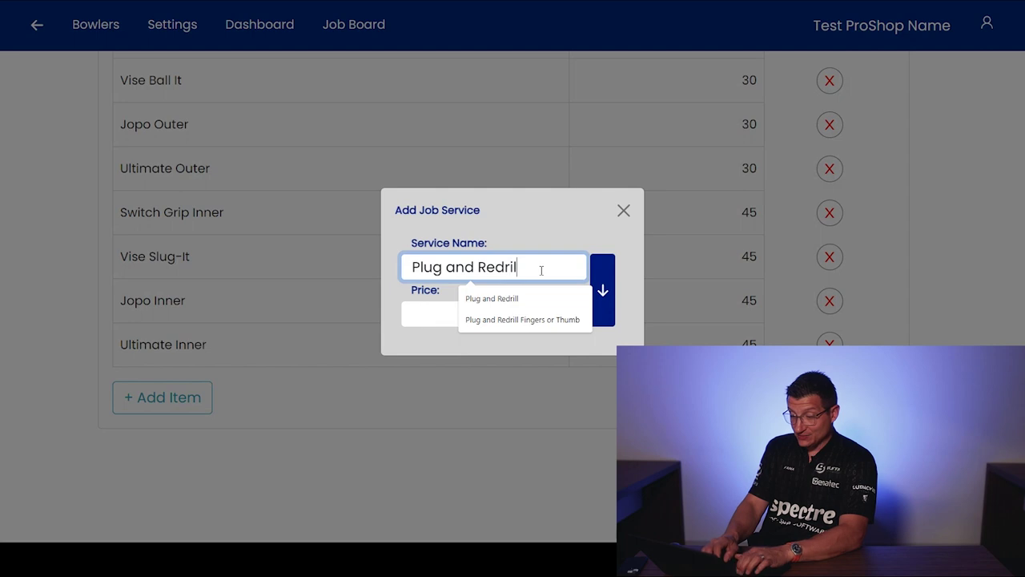
{"action": "type", "text": "l"}
{"action": "left_click", "coordinate": [435, 309]}
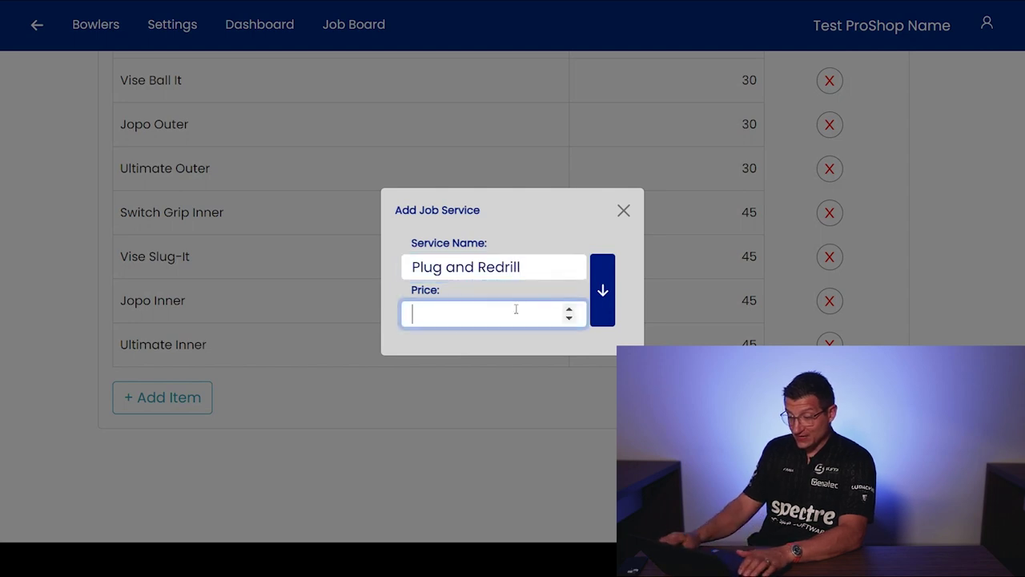
{"action": "type", "text": "80"}
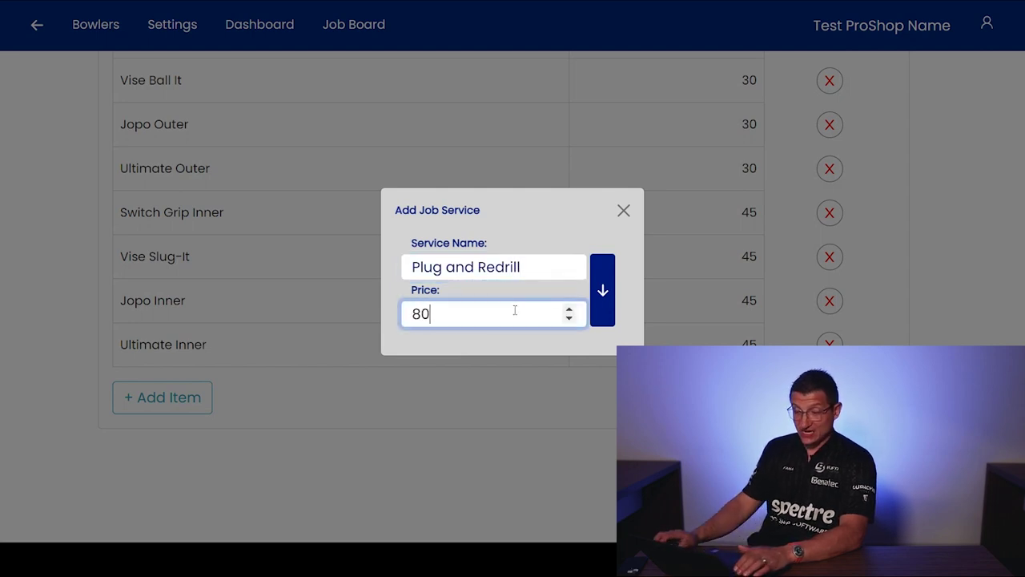
{"action": "left_click", "coordinate": [603, 293]}
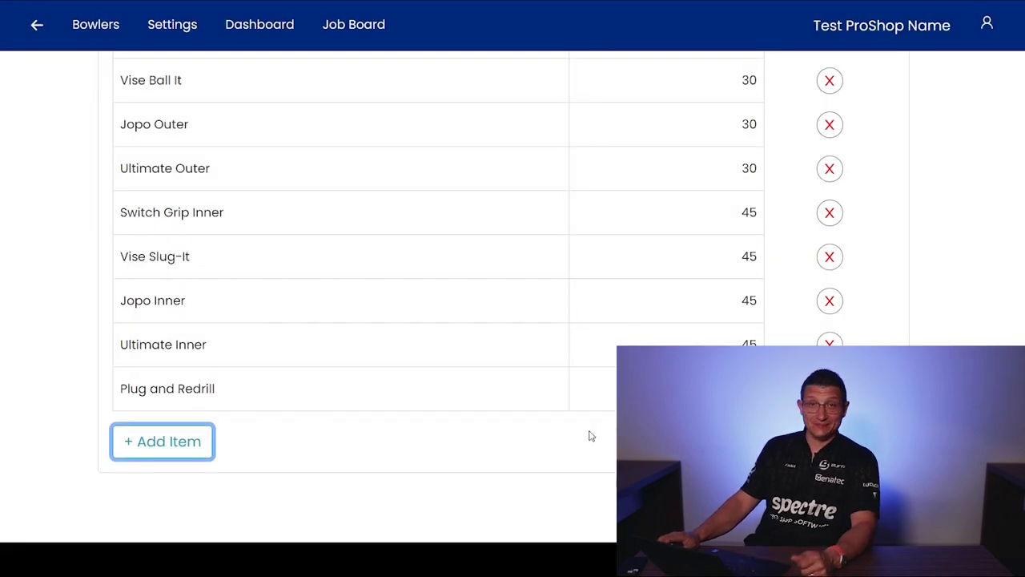
Step: Open a bowler's profile and select the 16-lb 900 Global Zen Master ball from the arsenal
{"action": "scroll", "coordinate": [595, 428], "scroll_direction": "up", "scroll_amount": 10}
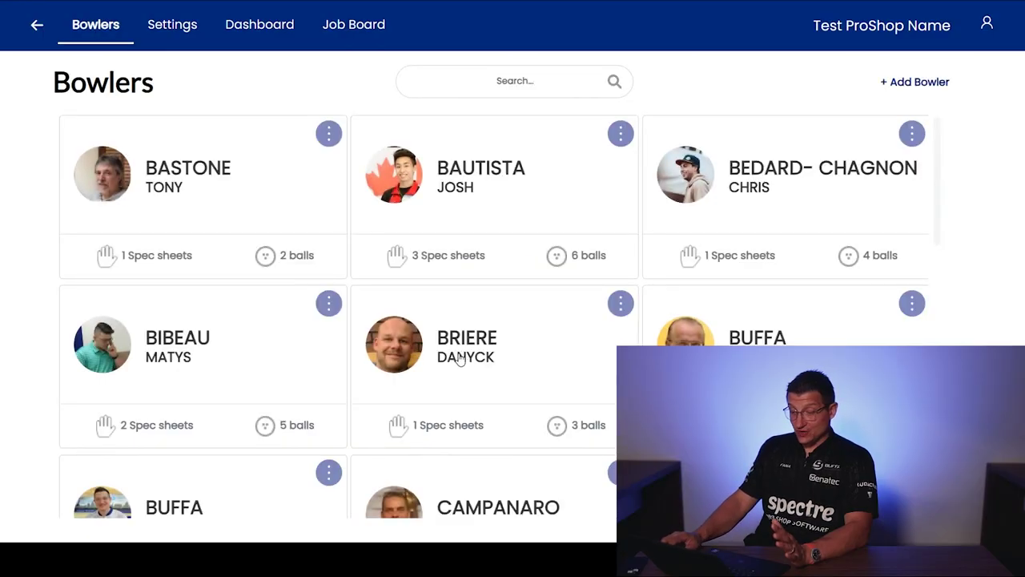
{"action": "scroll", "coordinate": [248, 392], "scroll_direction": "down", "scroll_amount": 2}
{"action": "left_click", "coordinate": [286, 373]}
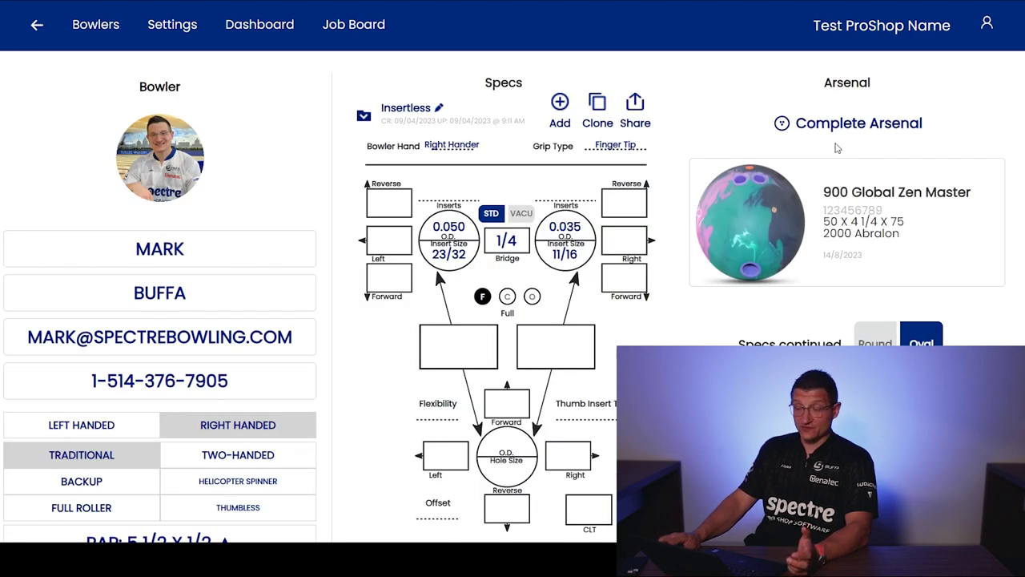
{"action": "left_click", "coordinate": [813, 210]}
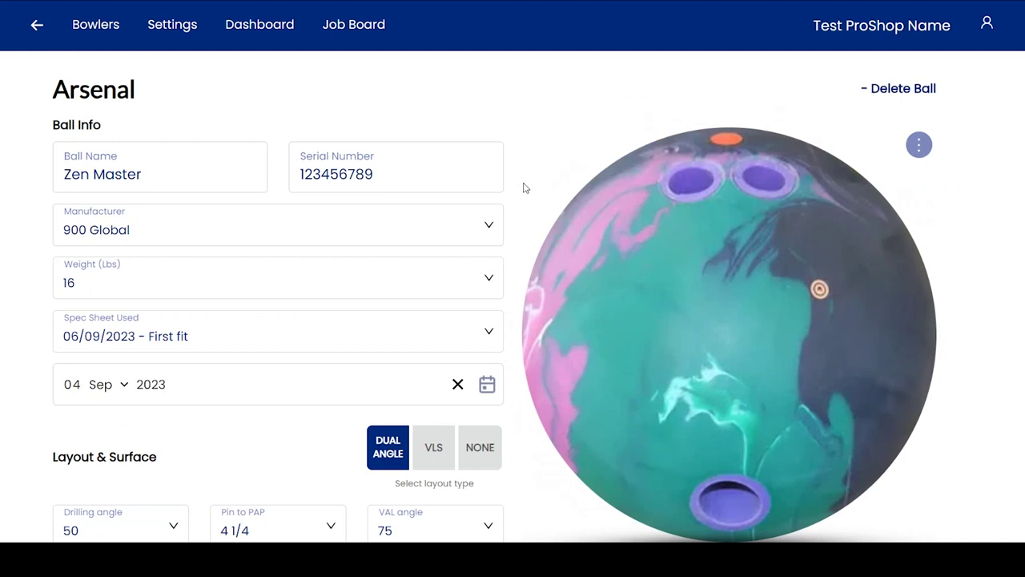
Step: Create a new job for the Zen Master ball and review its priced service list
{"action": "scroll", "coordinate": [525, 188], "scroll_direction": "down", "scroll_amount": 5}
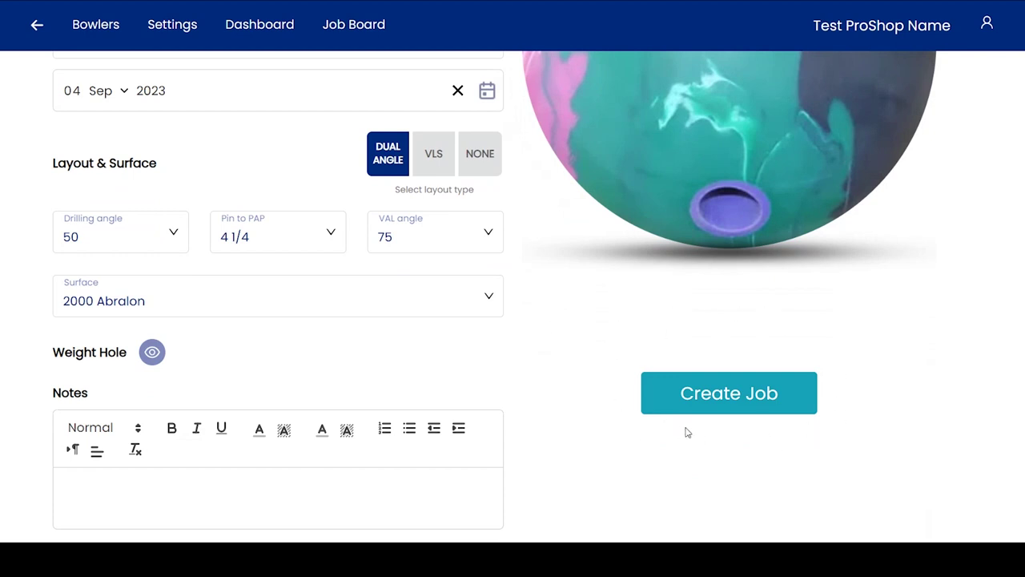
{"action": "left_click", "coordinate": [717, 401]}
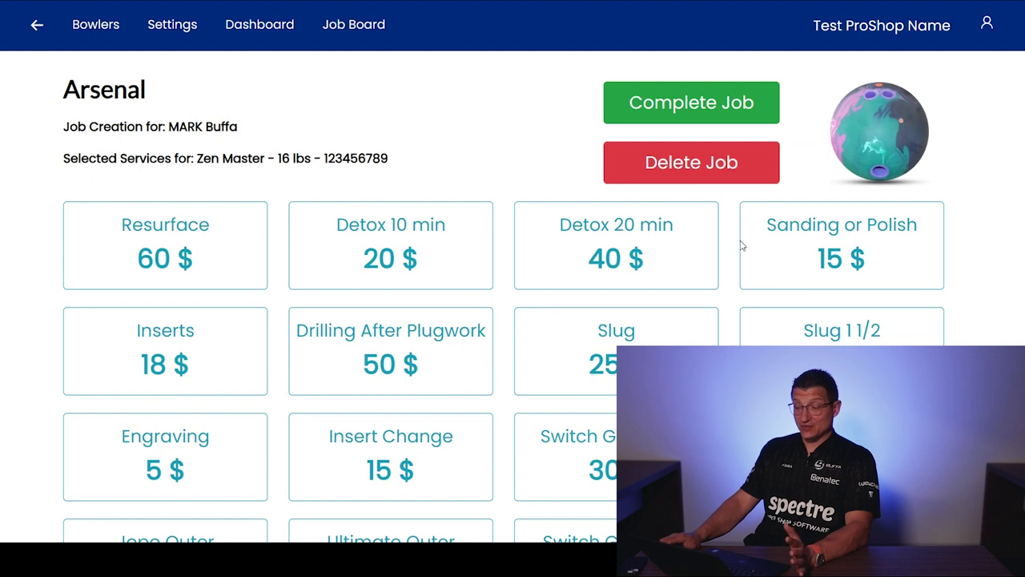
{"action": "scroll", "coordinate": [416, 410], "scroll_direction": "down", "scroll_amount": 1}
{"action": "scroll", "coordinate": [416, 409], "scroll_direction": "up", "scroll_amount": 1}
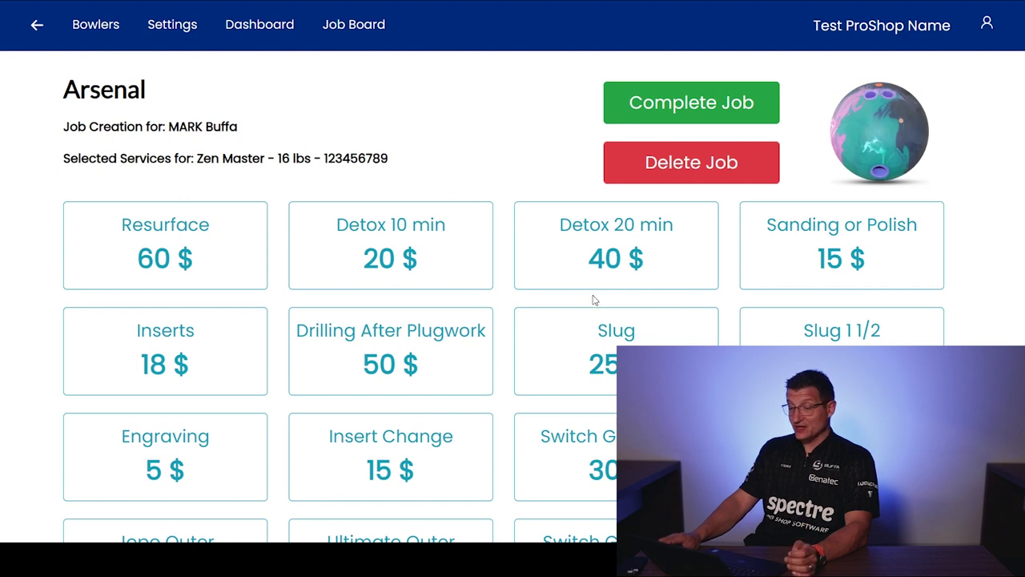
{"action": "scroll", "coordinate": [513, 409], "scroll_direction": "down", "scroll_amount": 4}
{"action": "scroll", "coordinate": [436, 369], "scroll_direction": "down", "scroll_amount": 2}
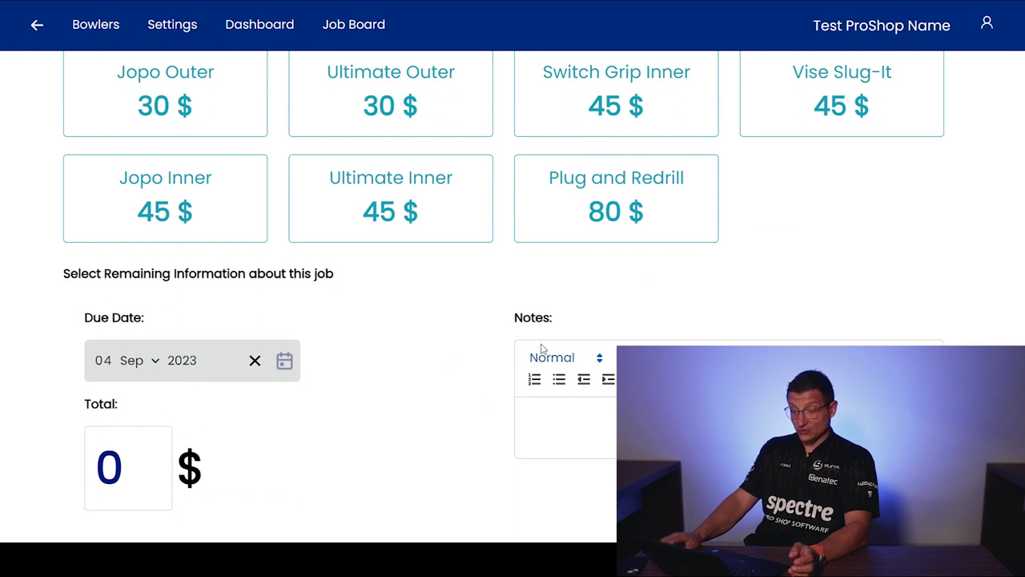
{"action": "scroll", "coordinate": [480, 402], "scroll_direction": "up", "scroll_amount": 5}
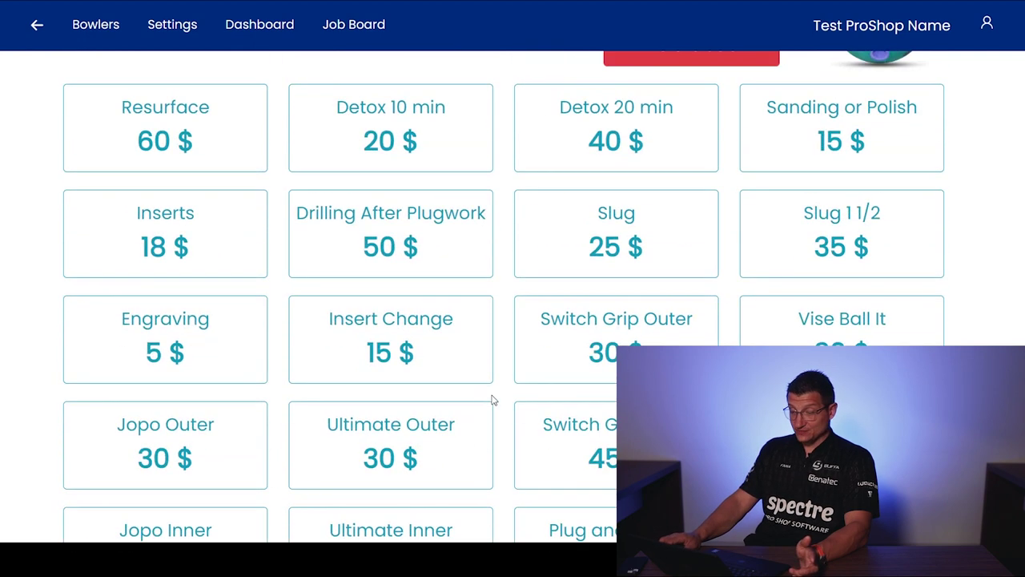
{"action": "scroll", "coordinate": [492, 401], "scroll_direction": "down", "scroll_amount": 2}
Step: Add the Plug and Redrill service at 80 $ to the job
{"action": "left_click", "coordinate": [631, 430]}
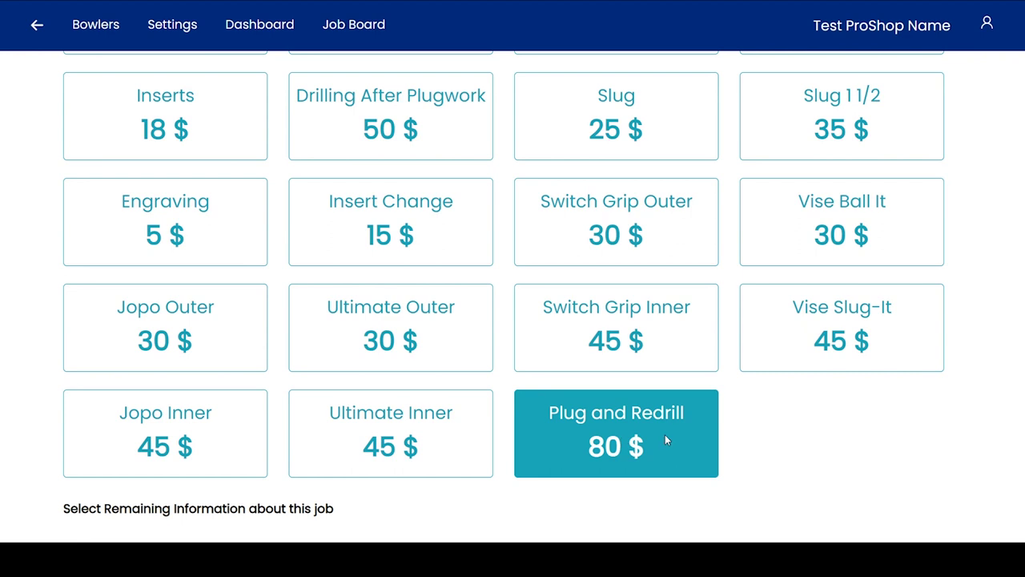
{"action": "scroll", "coordinate": [665, 434], "scroll_direction": "down", "scroll_amount": 4}
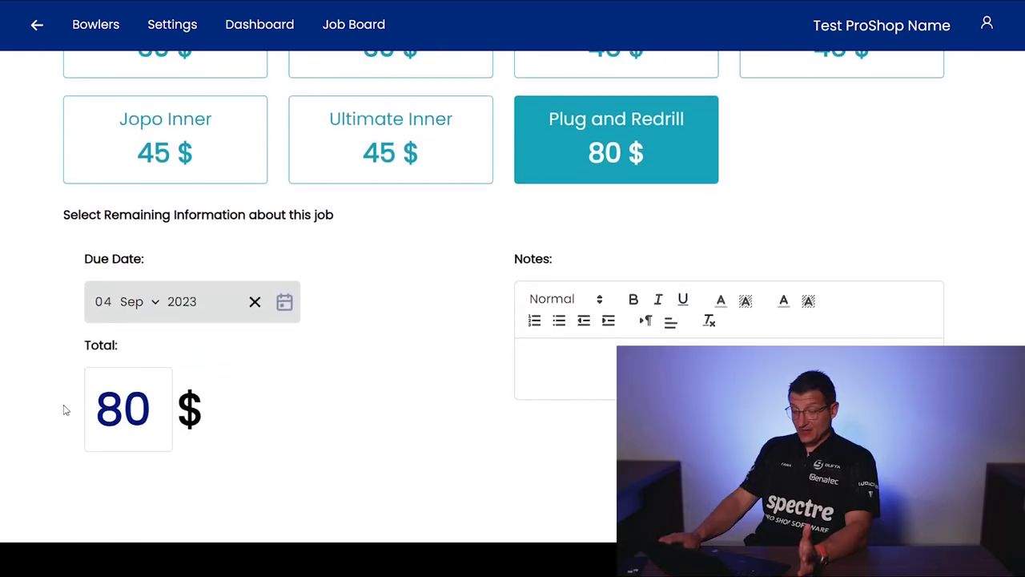
{"action": "left_click_drag", "start_coordinate": [150, 410], "coordinate": [92, 410]}
{"action": "left_click", "coordinate": [125, 410]}
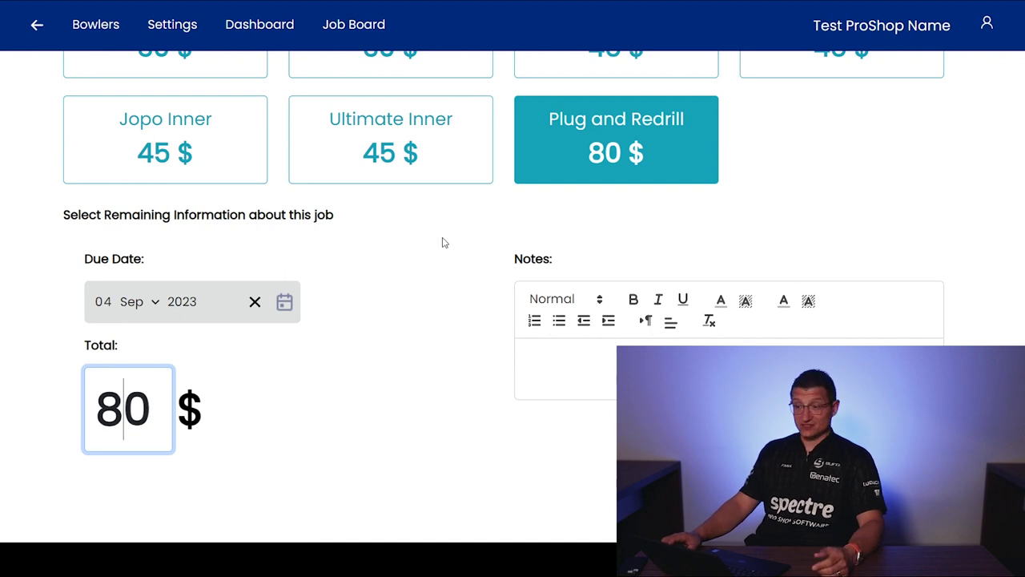
Step: Add Insert Change at 15 $ and lower the job total from 95 $ to 90 $
{"action": "scroll", "coordinate": [494, 242], "scroll_direction": "up", "scroll_amount": 5}
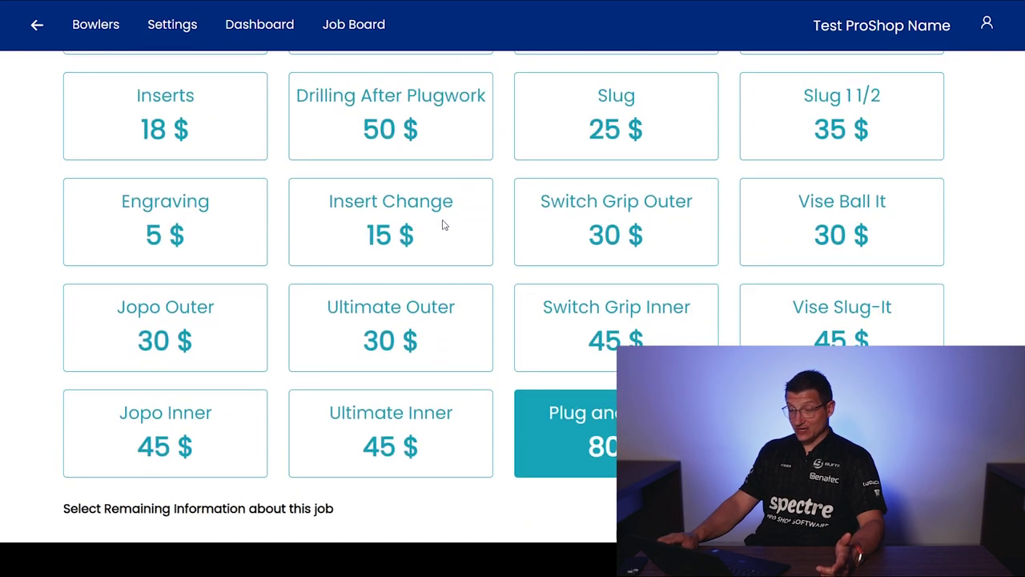
{"action": "left_click", "coordinate": [407, 221]}
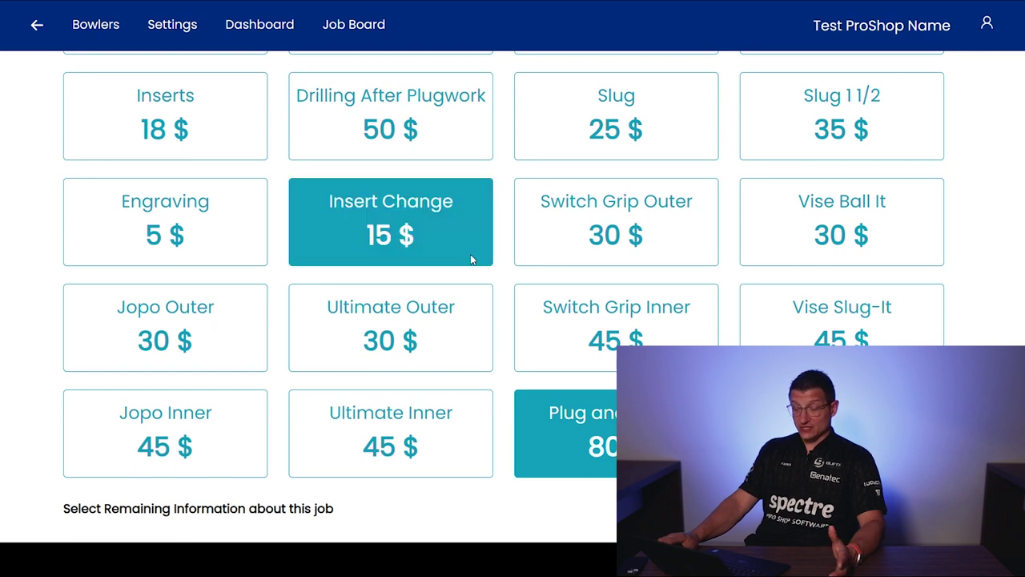
{"action": "scroll", "coordinate": [478, 268], "scroll_direction": "down", "scroll_amount": 5}
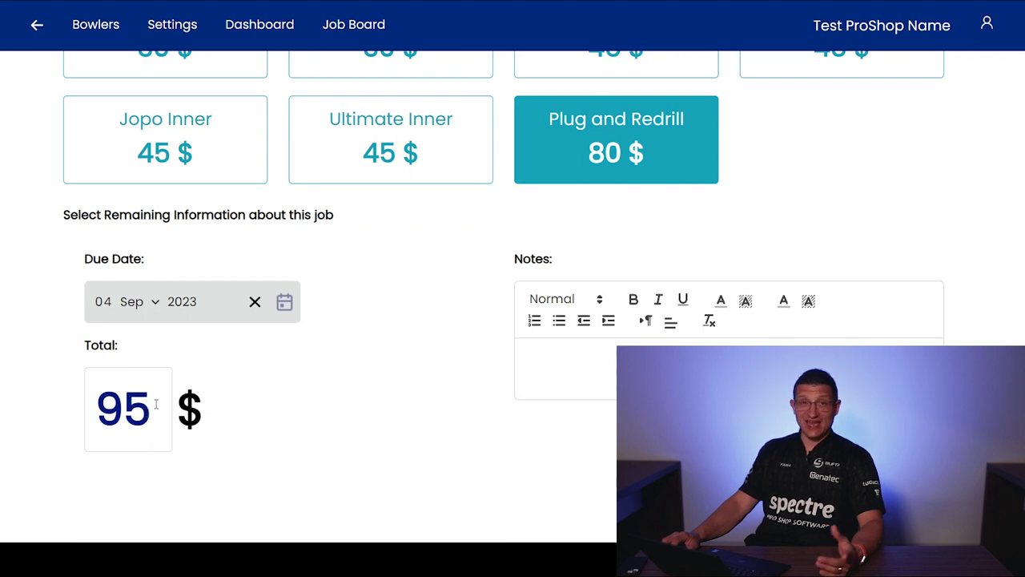
{"action": "left_click", "coordinate": [157, 405]}
{"action": "key", "text": "BackSpace"}
{"action": "type", "text": "0"}
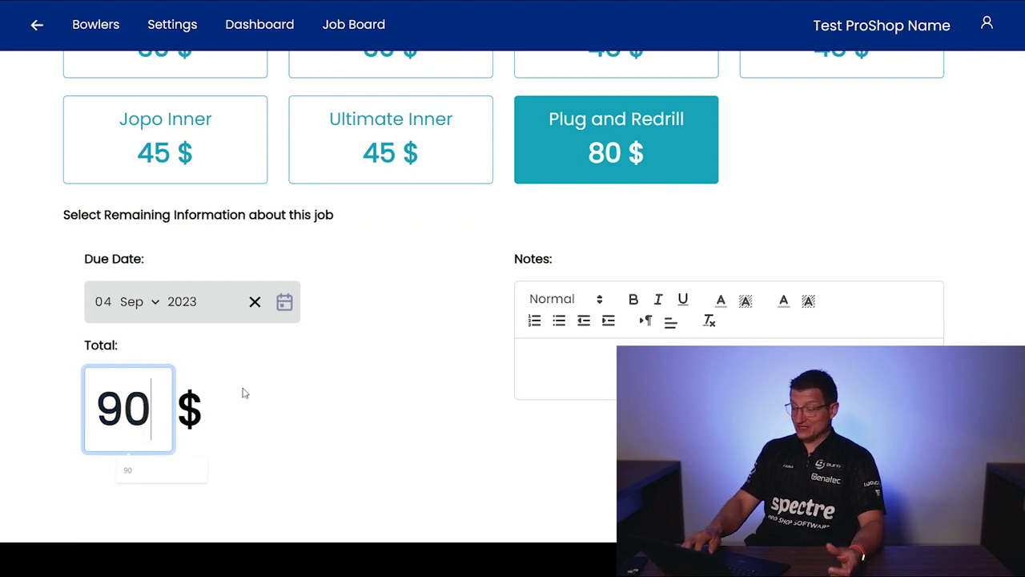
{"action": "left_click", "coordinate": [388, 368]}
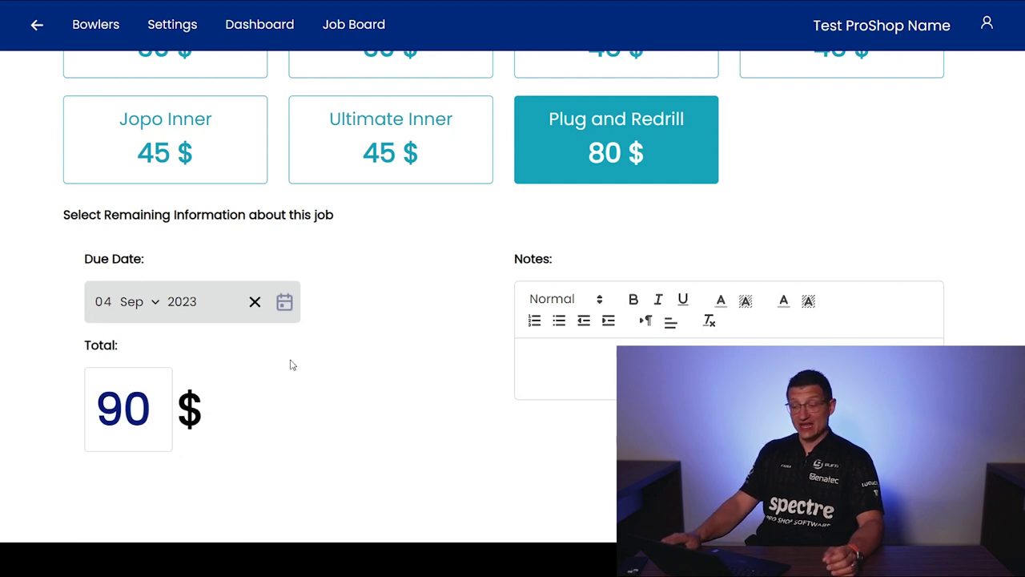
{"action": "scroll", "coordinate": [291, 361], "scroll_direction": "up", "scroll_amount": 3}
{"action": "scroll", "coordinate": [364, 387], "scroll_direction": "down", "scroll_amount": 2}
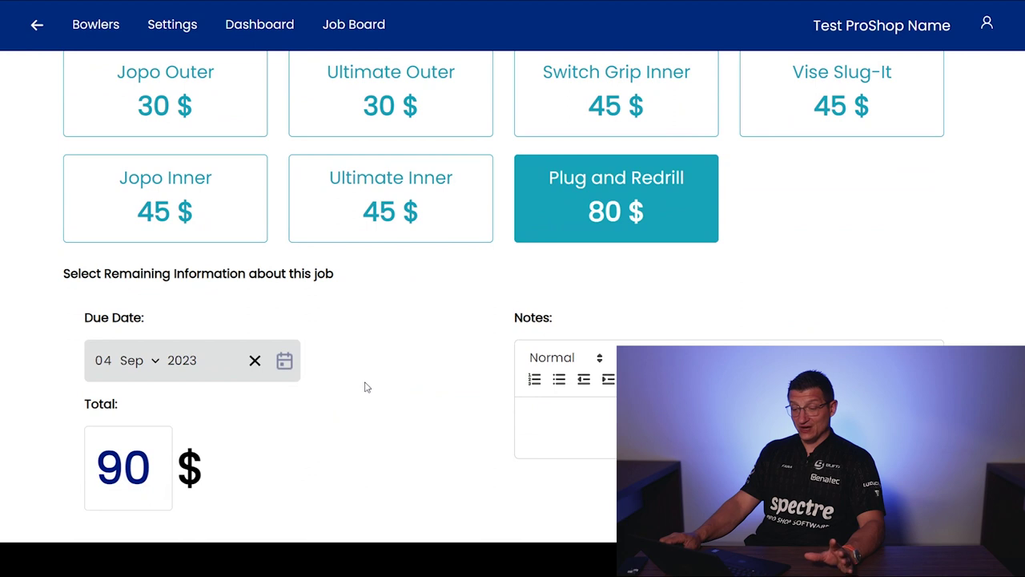
Step: Keep the due date and write the note 'CLIENT WILL BE PM FOR' in capitals
{"action": "left_click", "coordinate": [288, 362]}
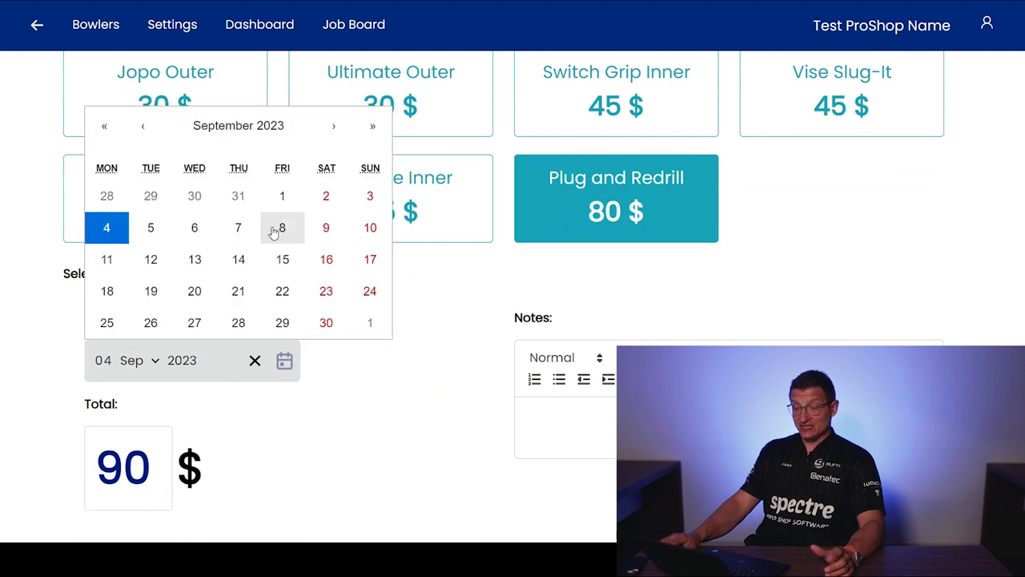
{"action": "key", "text": "Escape"}
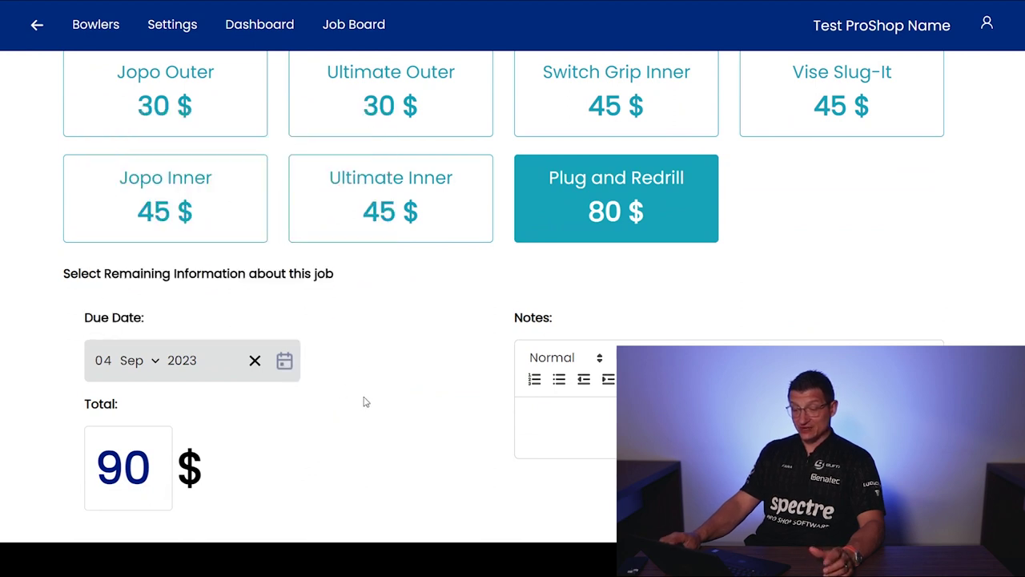
{"action": "left_click", "coordinate": [612, 401]}
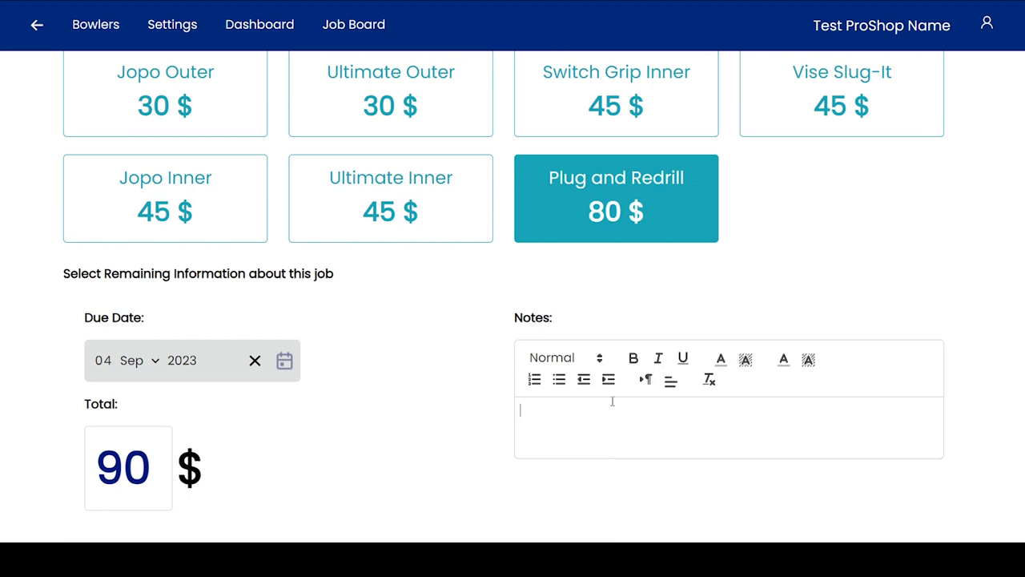
{"action": "key", "text": "Caps_Lock"}
{"action": "type", "text": "CLIENT WI"}
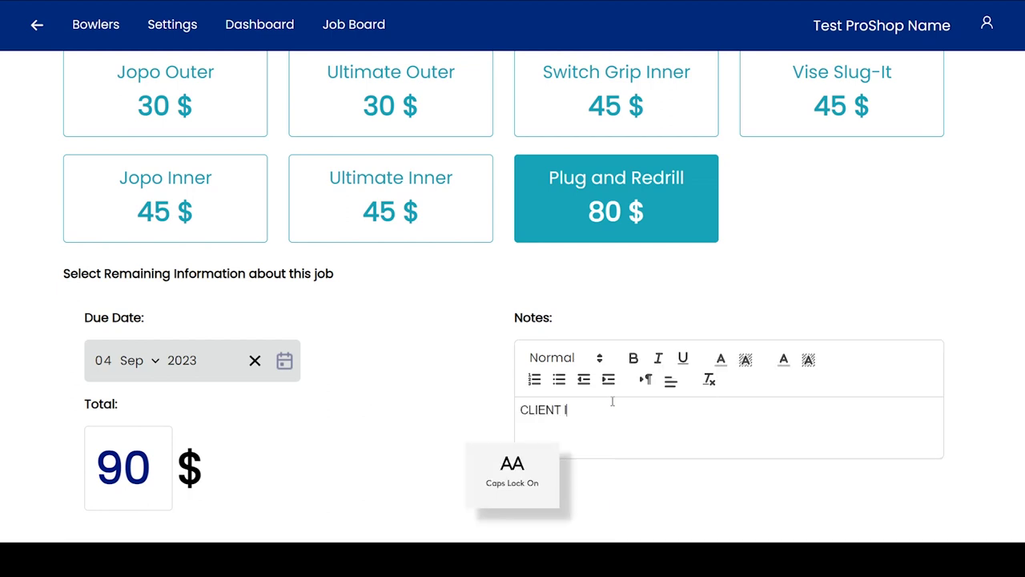
{"action": "type", "text": "LL BE PRESE"}
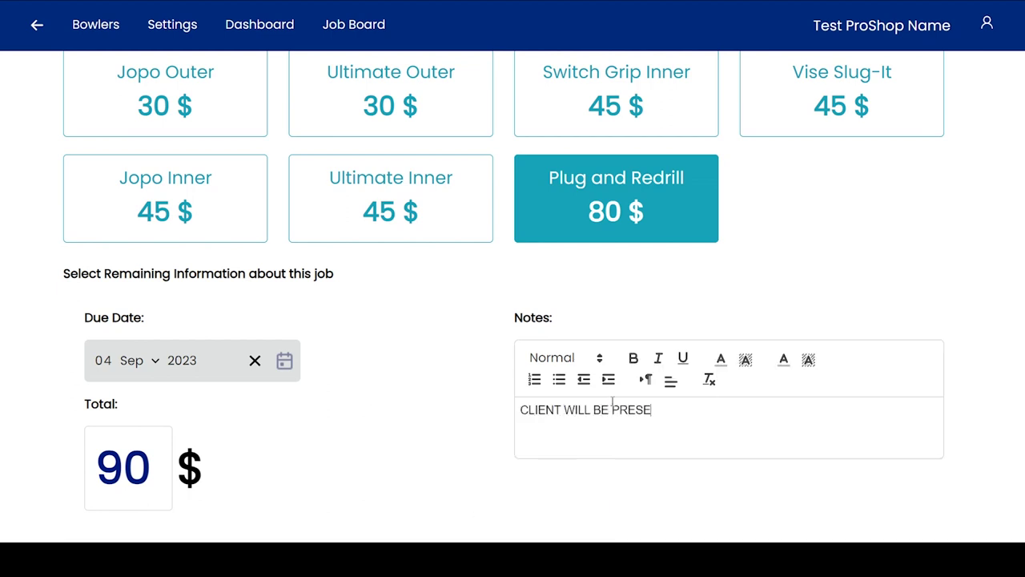
{"action": "type", "text": "M FOR"}
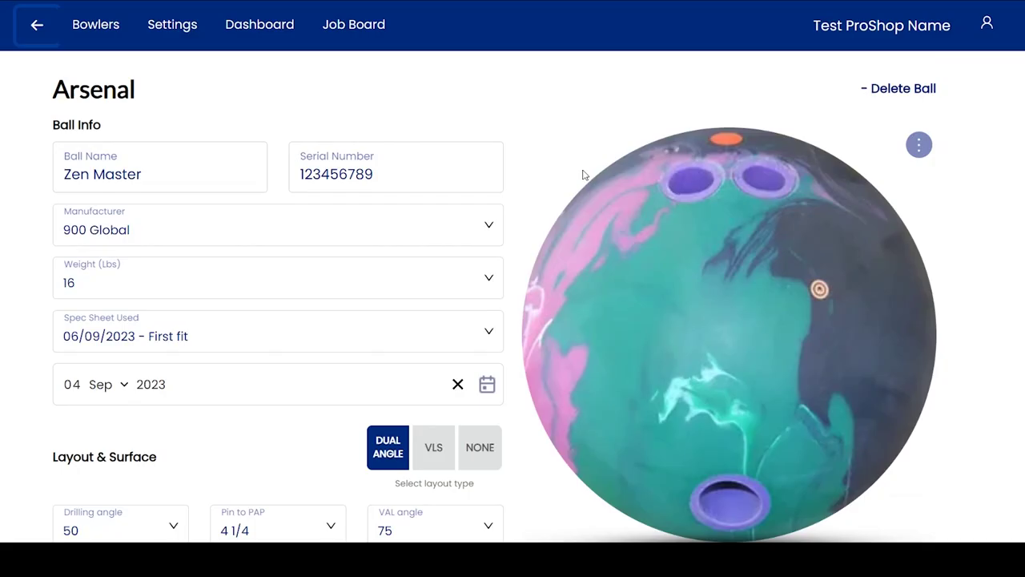
Step: Find the new Insert Change, Plug and Redrill job in the ball's history, then view the Job Board
{"action": "scroll", "coordinate": [586, 181], "scroll_direction": "down", "scroll_amount": 9}
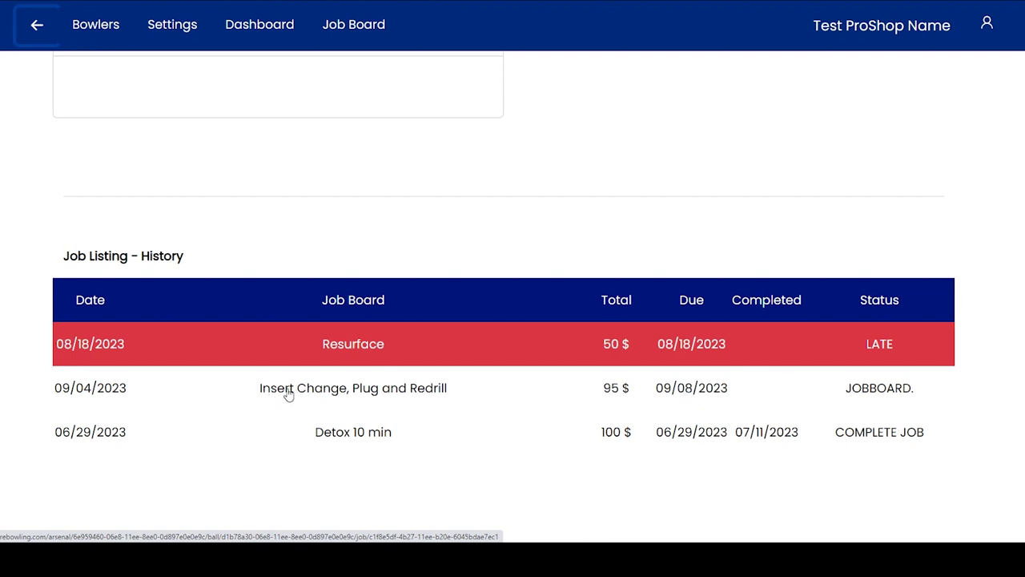
{"action": "left_click", "coordinate": [476, 396]}
{"action": "scroll", "coordinate": [477, 392], "scroll_direction": "up", "scroll_amount": 5}
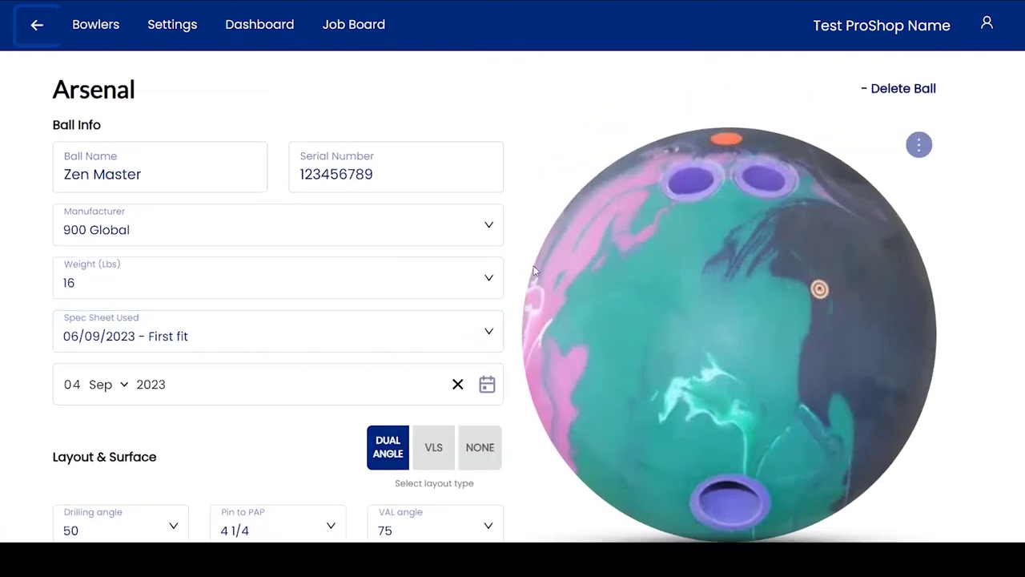
{"action": "left_click", "coordinate": [362, 29]}
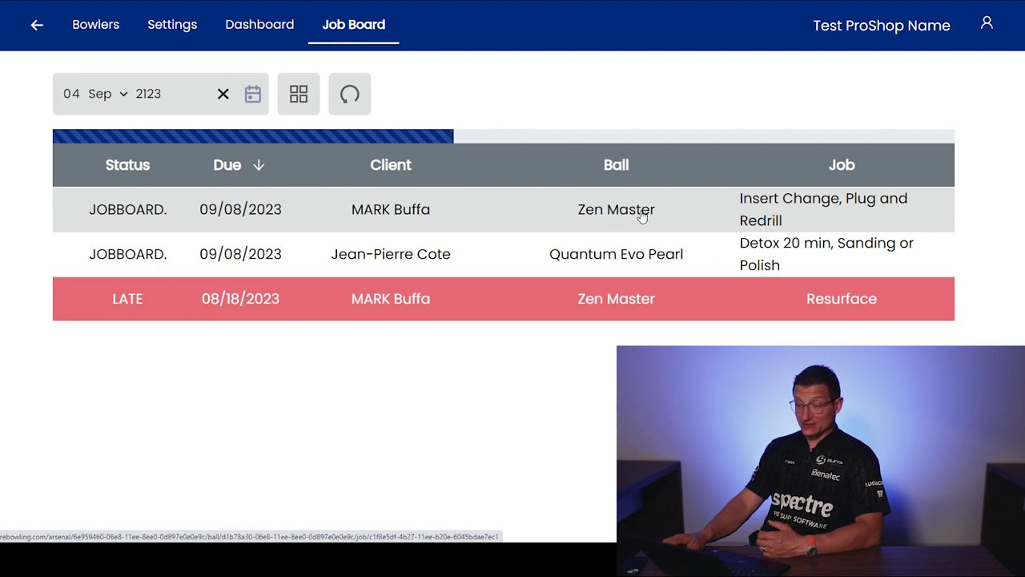
Step: Open the first-row Zen Master job due 09/08/2023 from the Job Board
{"action": "left_click", "coordinate": [642, 215]}
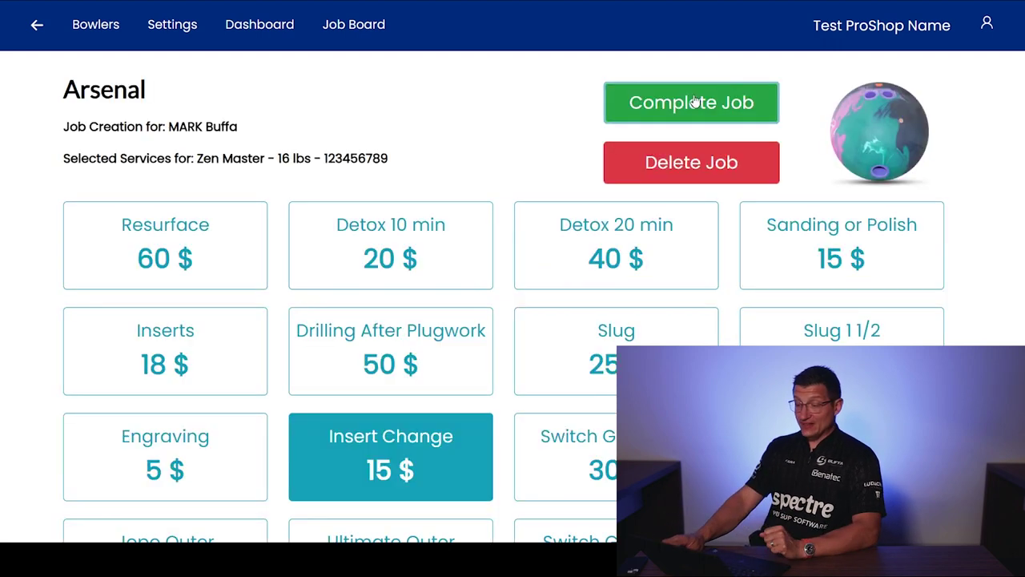
Step: Complete the Zen Master job and confirm it in the warning dialog
{"action": "left_click", "coordinate": [692, 104]}
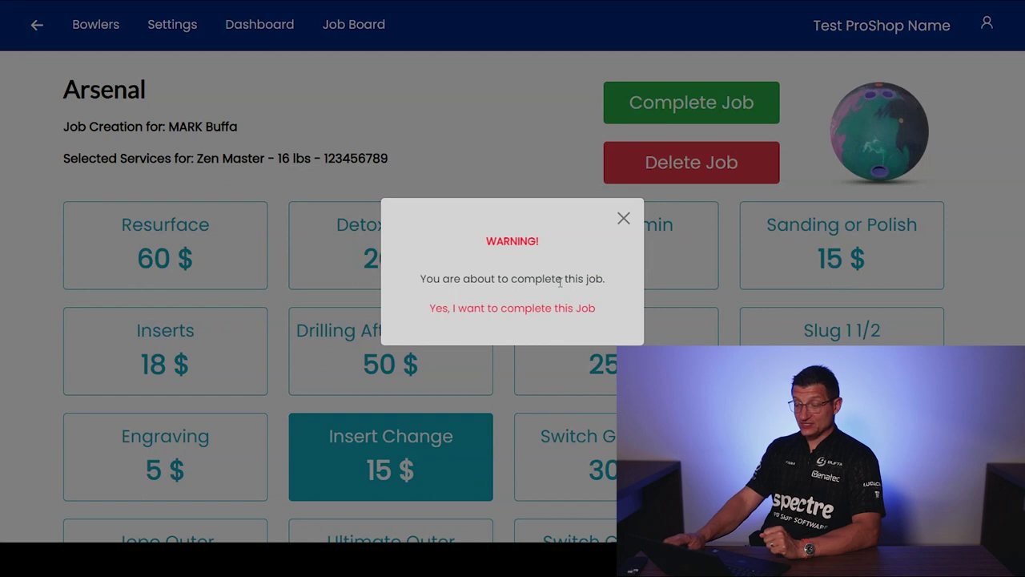
{"action": "left_click", "coordinate": [527, 310]}
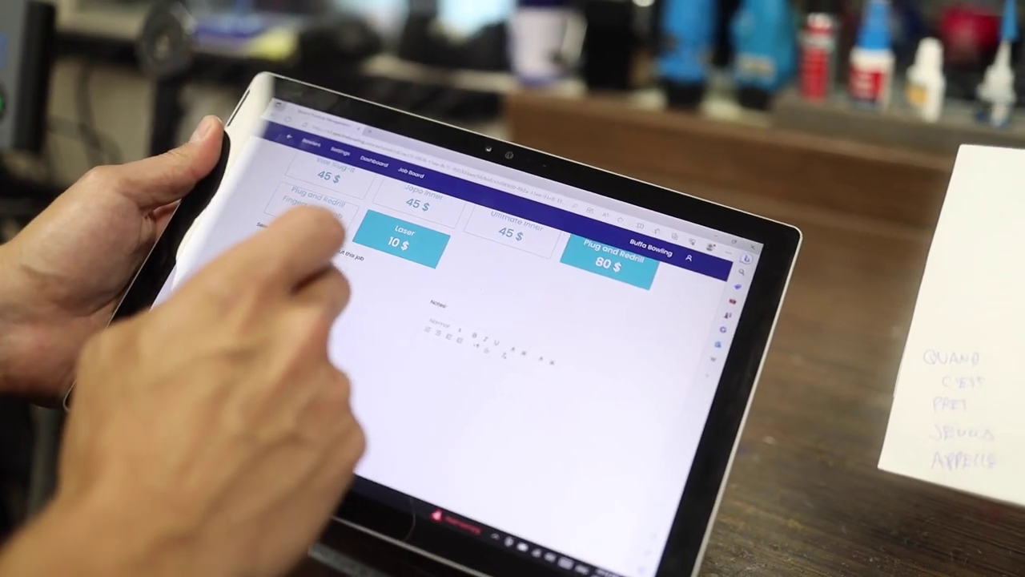
Step: Open the due date calendar for the 70 $ Laser and Plug and Redrill job
{"action": "left_click", "coordinate": [318, 267]}
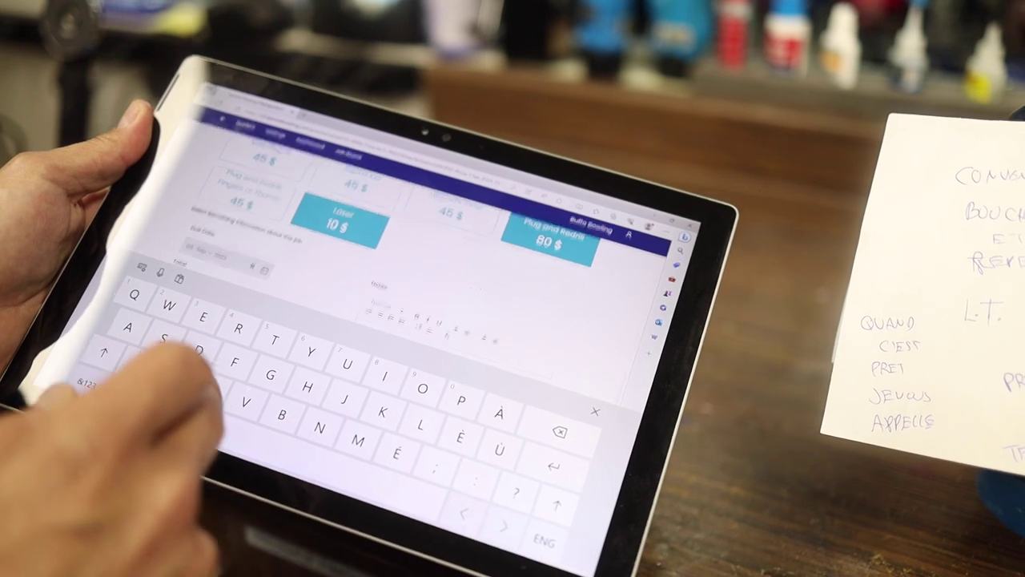
Step: Begin the job's Notes with 'Call', fixing the typo 'Calls', and add the next word
{"action": "left_click", "coordinate": [376, 340]}
{"action": "type", "text": "Calls"}
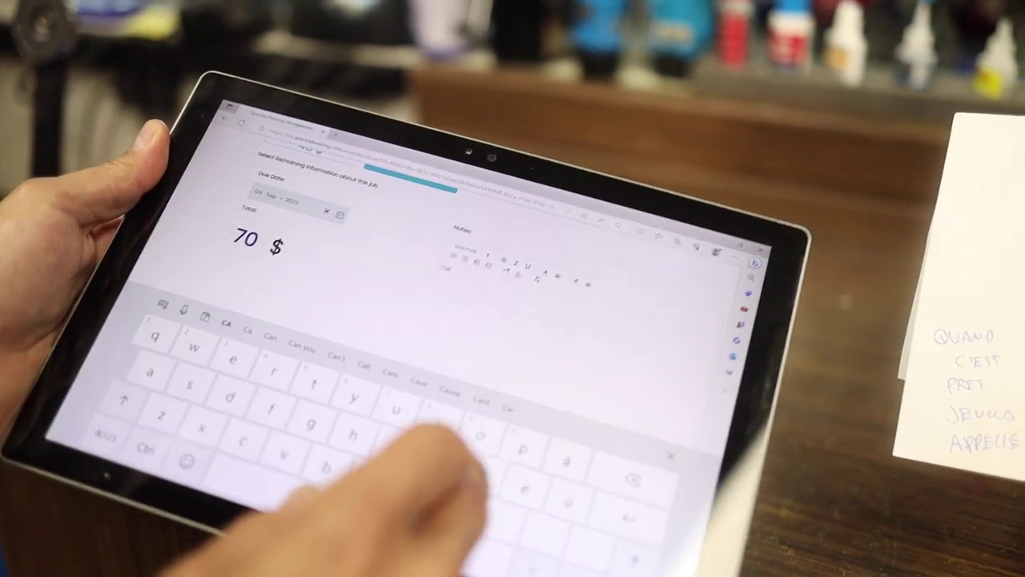
{"action": "key", "text": "BackSpace"}
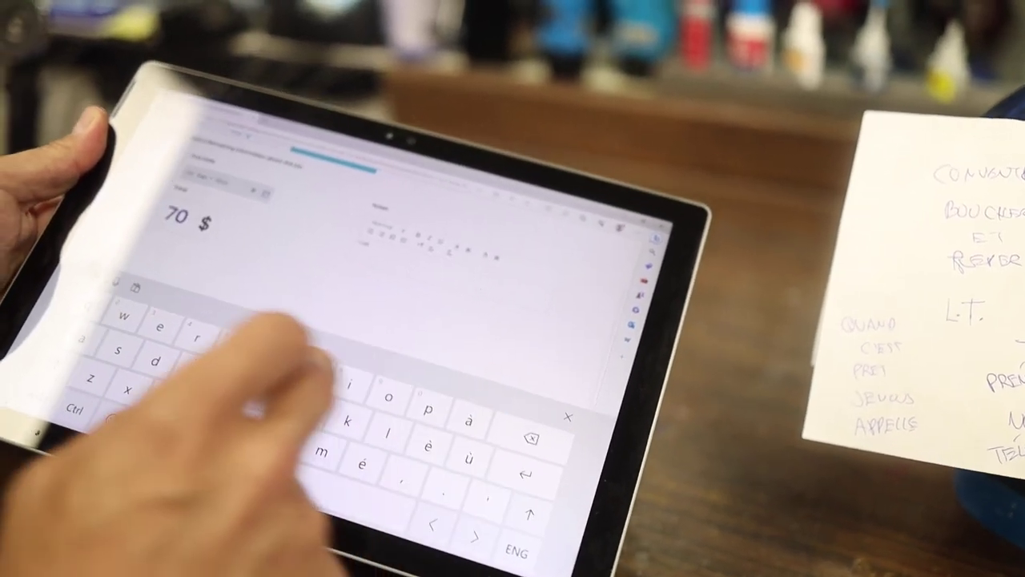
{"action": "left_click", "coordinate": [163, 311]}
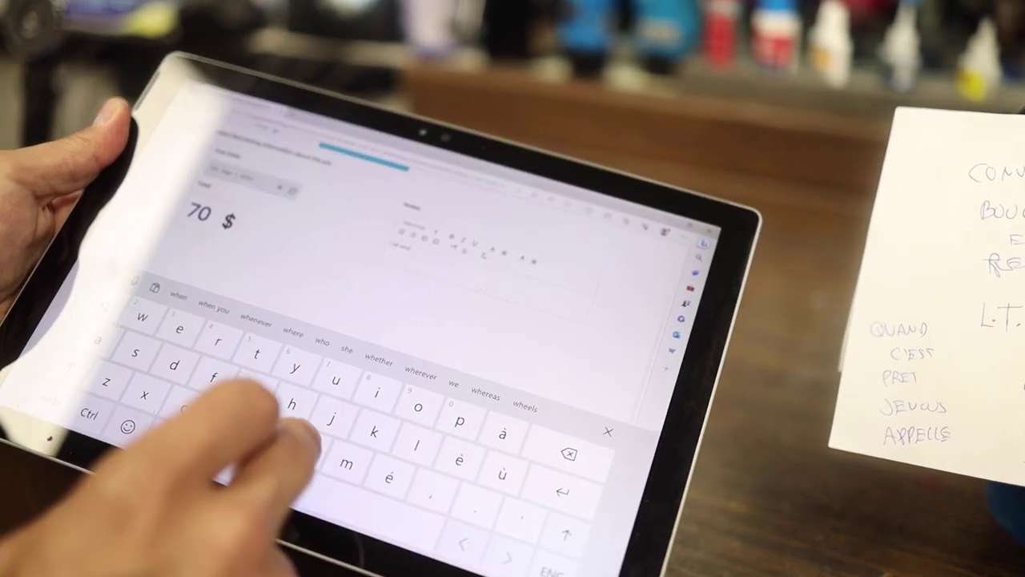